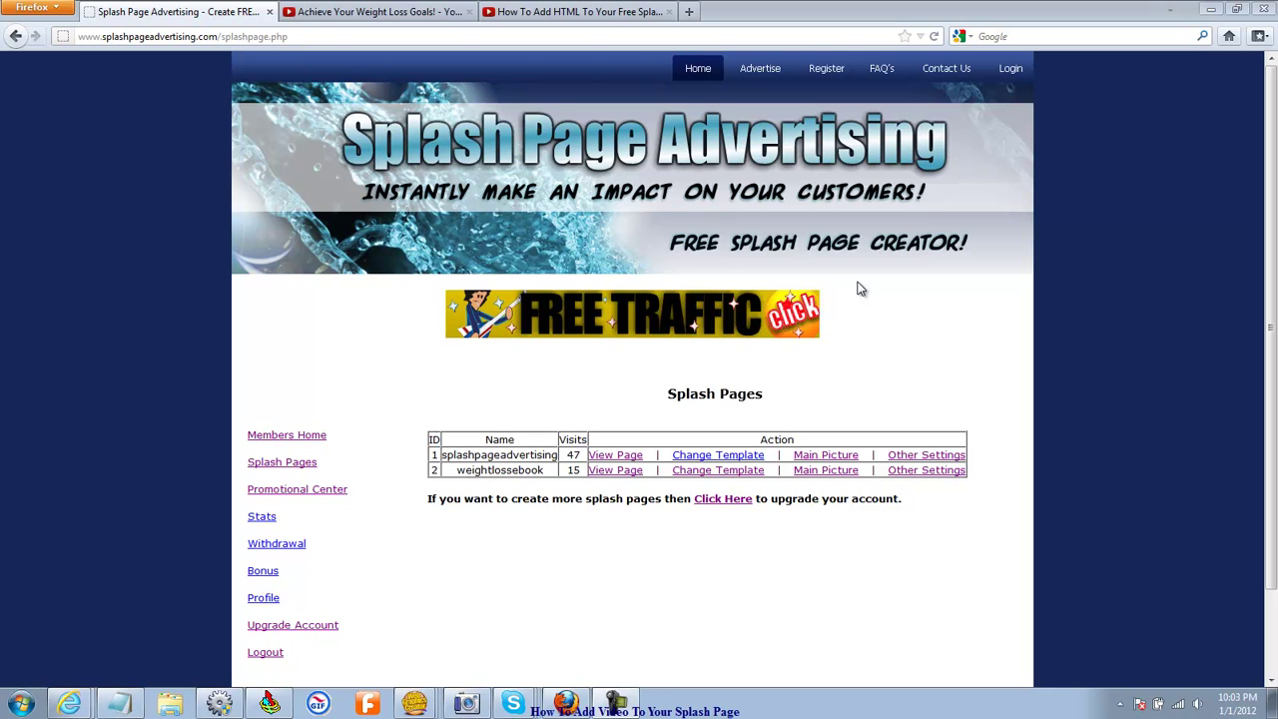
# View the weightlossebook splash page and return to the list of splash pages.
pyautogui.moveTo(736, 498); pyautogui.dragTo(645, 525)
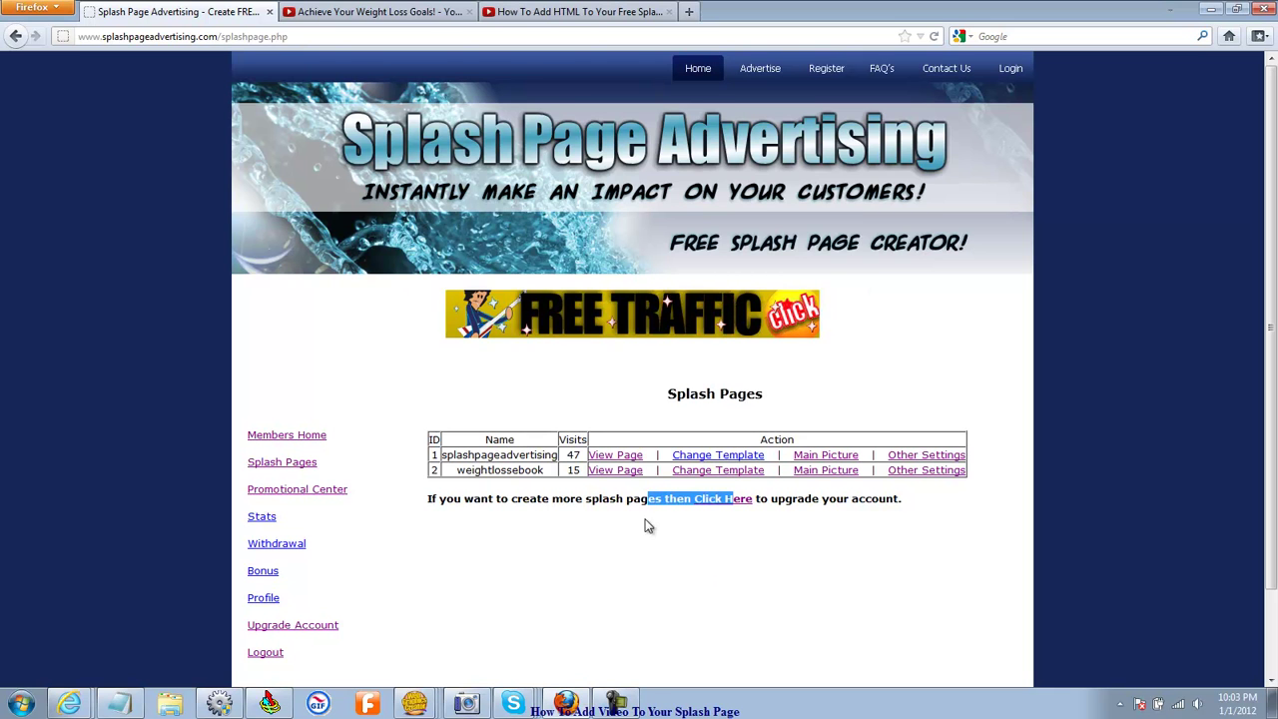
pyautogui.click(617, 469)
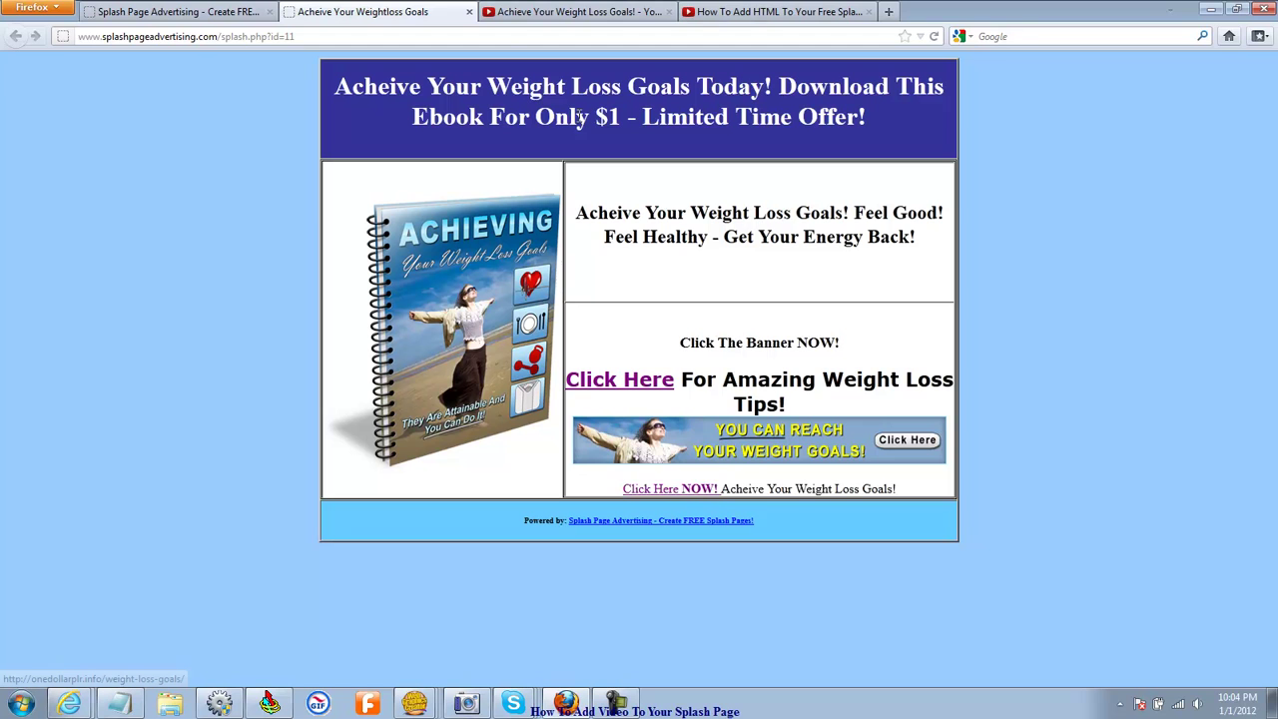
pyautogui.click(468, 12)
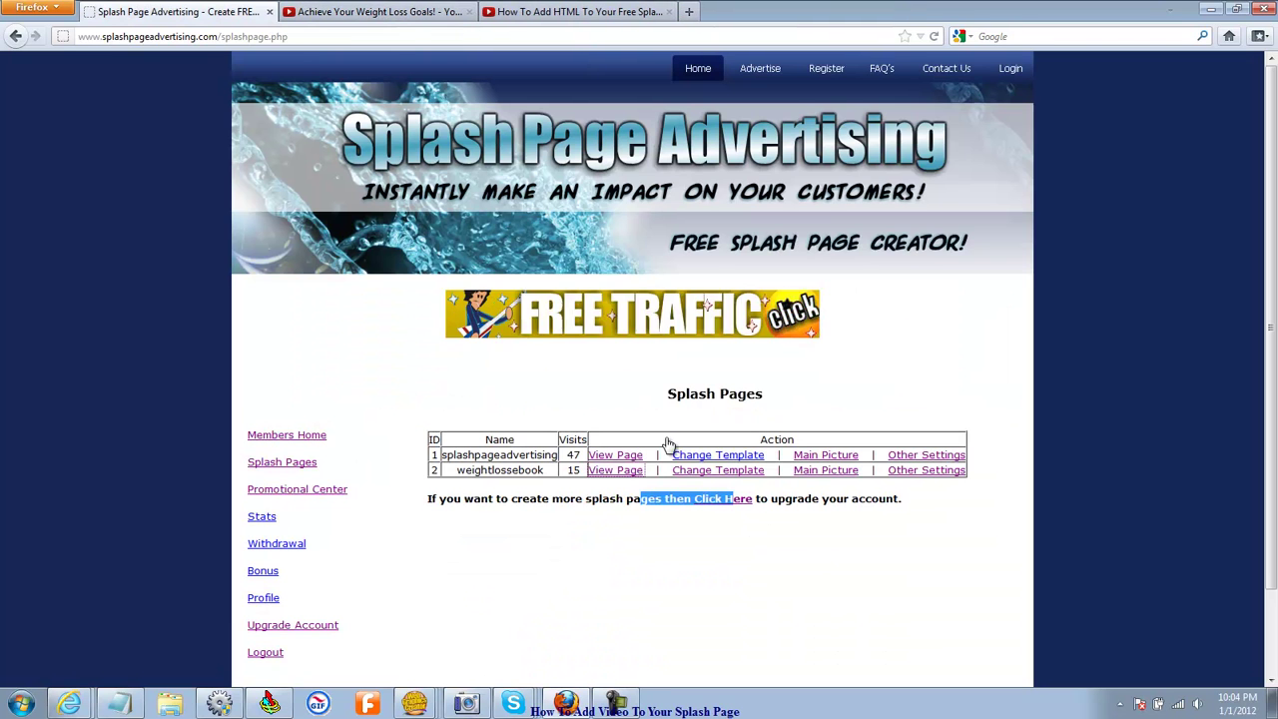
# Open the other settings of the weightlossebook page and append a <br> tag at the end of the main content area HTML.
pyautogui.moveTo(1272, 322); pyautogui.dragTo(1271, 419)
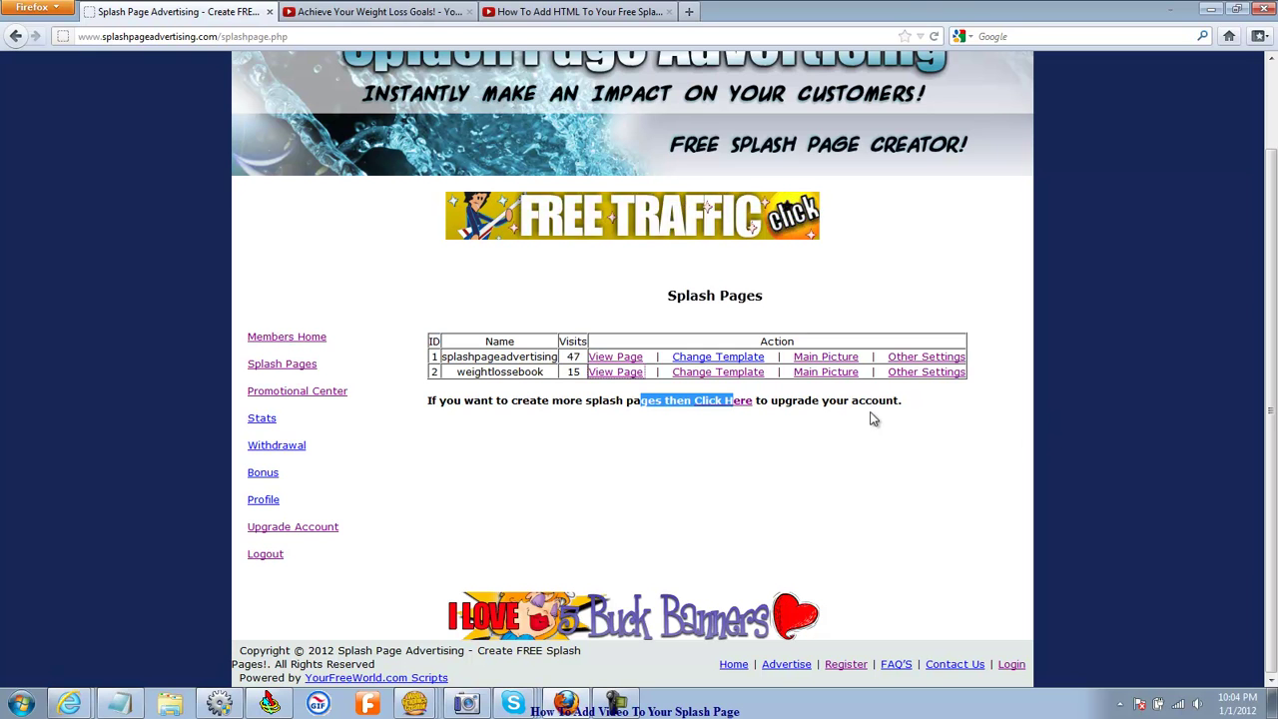
pyautogui.click(914, 378)
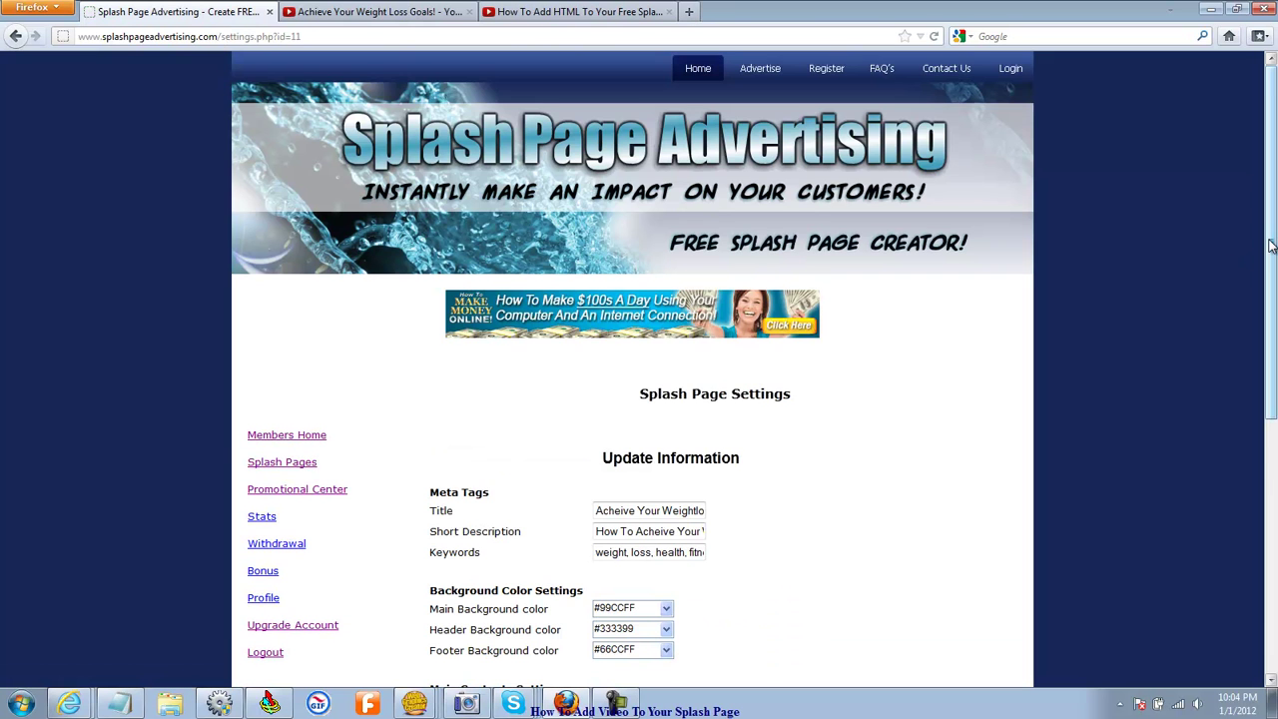
pyautogui.moveTo(1272, 232); pyautogui.dragTo(1271, 460)
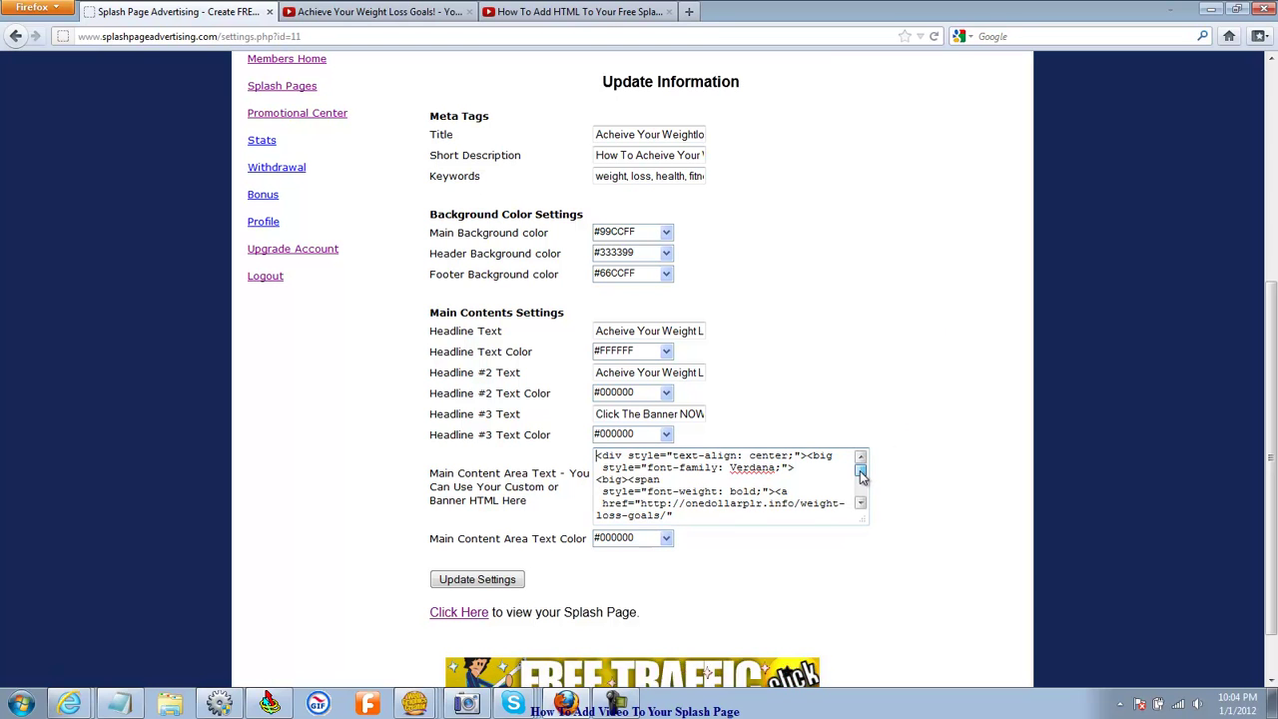
pyautogui.moveTo(860, 469); pyautogui.dragTo(863, 505)
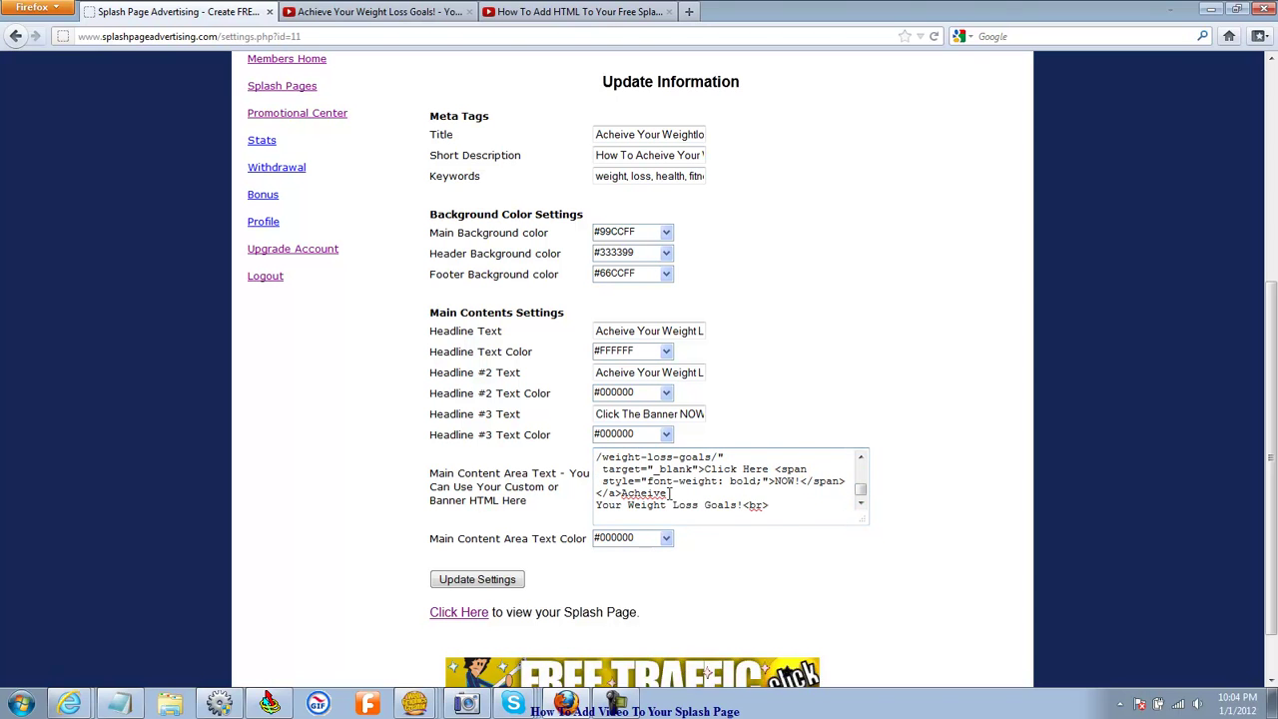
pyautogui.click(777, 507)
pyautogui.write('<br>')
pyautogui.moveTo(770, 506); pyautogui.dragTo(798, 506)
pyautogui.click(795, 506)
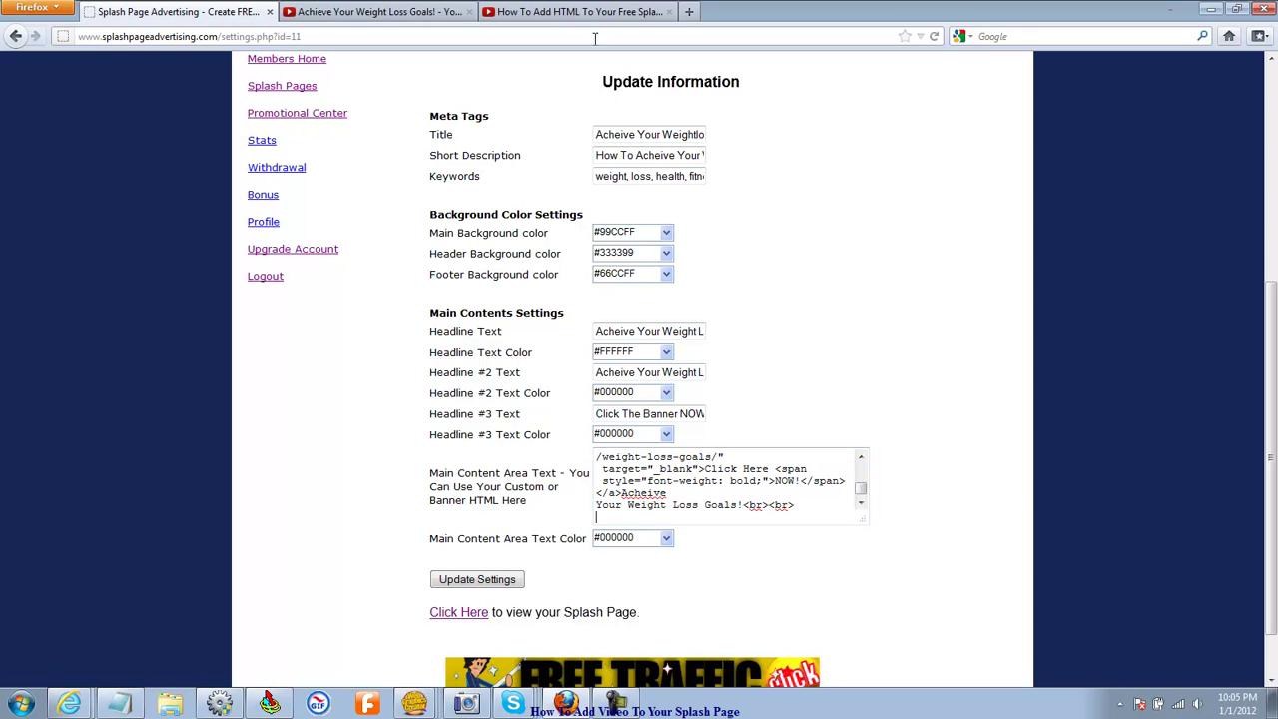
# Switch to the open YouTube video "Achieve Your Weight Loss Goals!" and display its embed code.
pyautogui.click(418, 18)
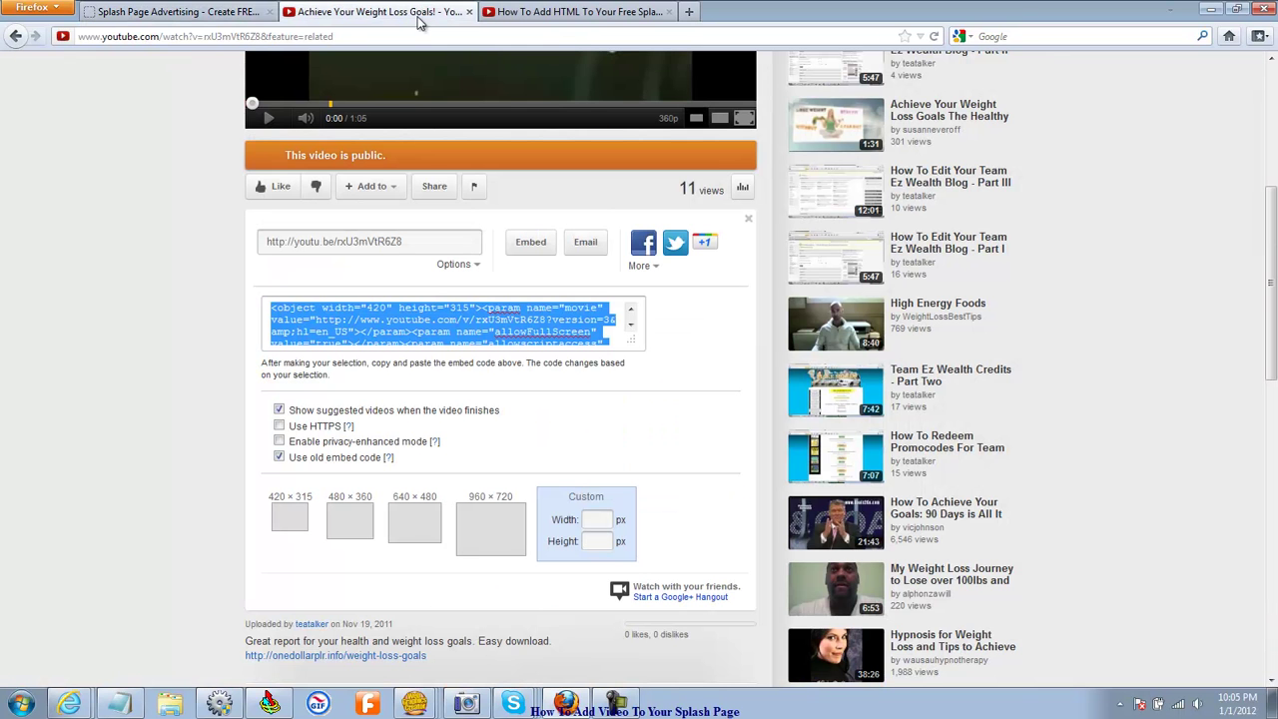
pyautogui.moveTo(1274, 373); pyautogui.dragTo(1271, 255)
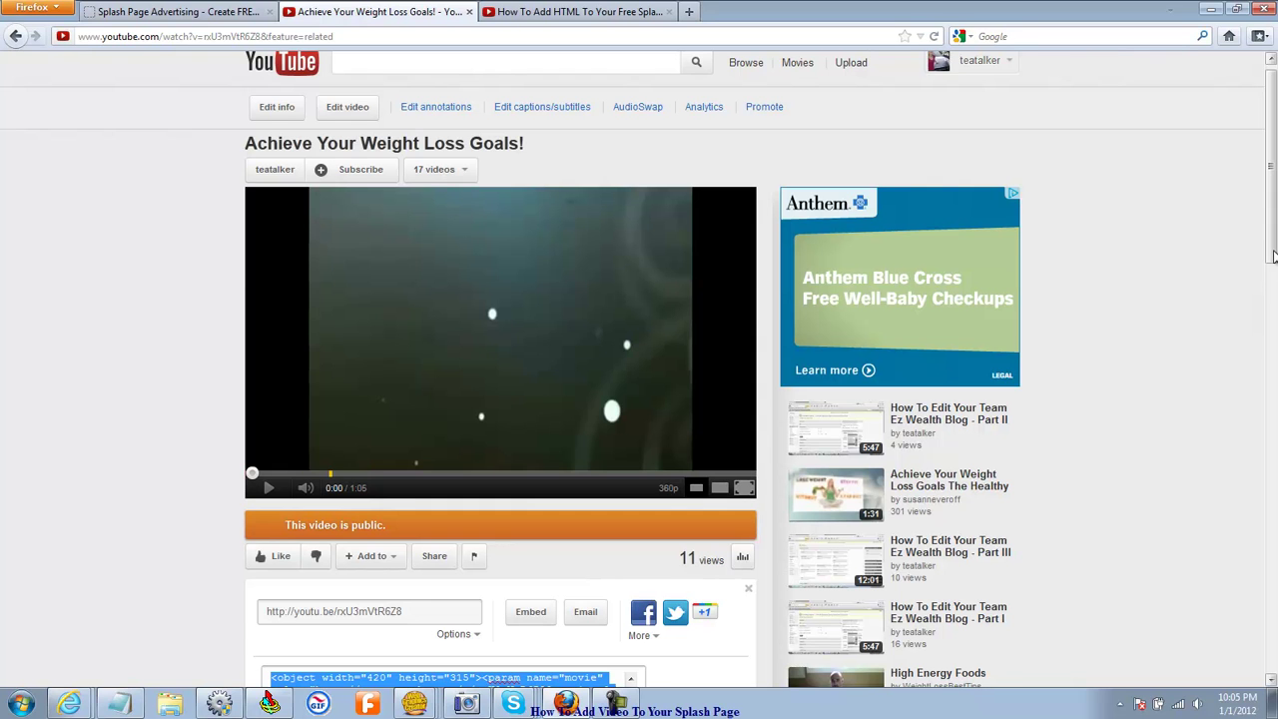
pyautogui.moveTo(1272, 256); pyautogui.dragTo(1273, 300)
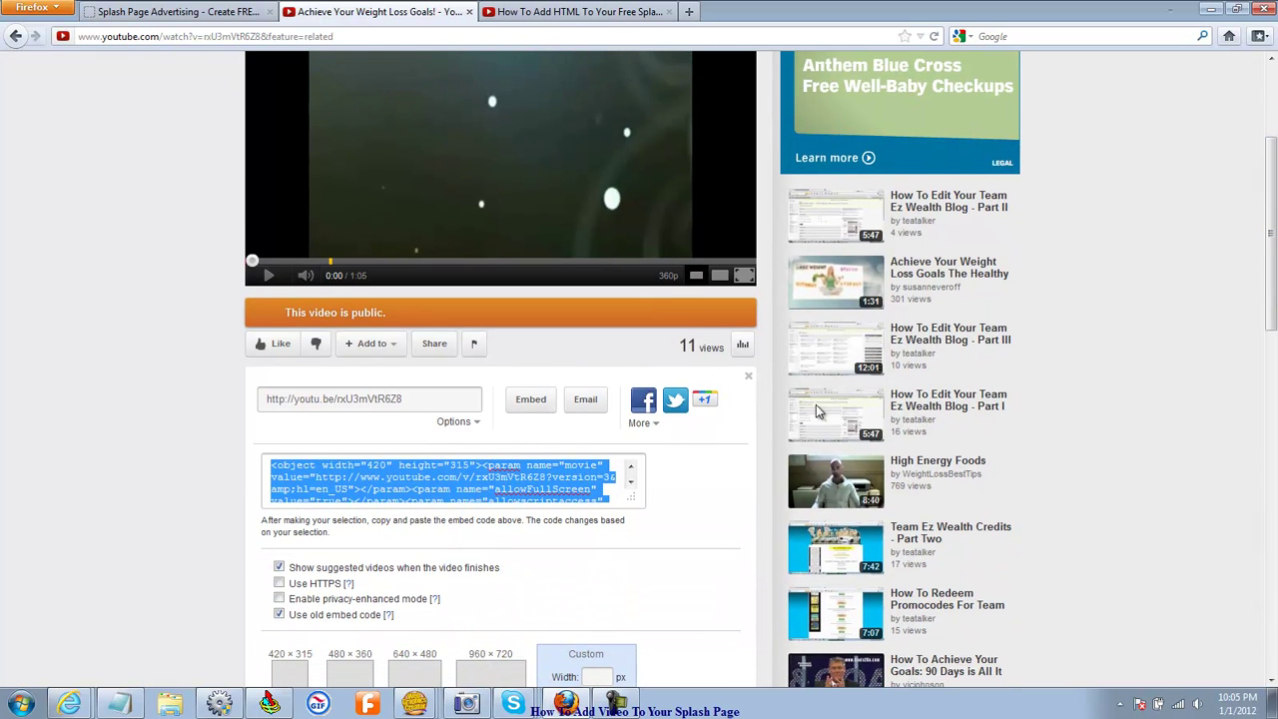
pyautogui.scroll(-2, 1273, 335)
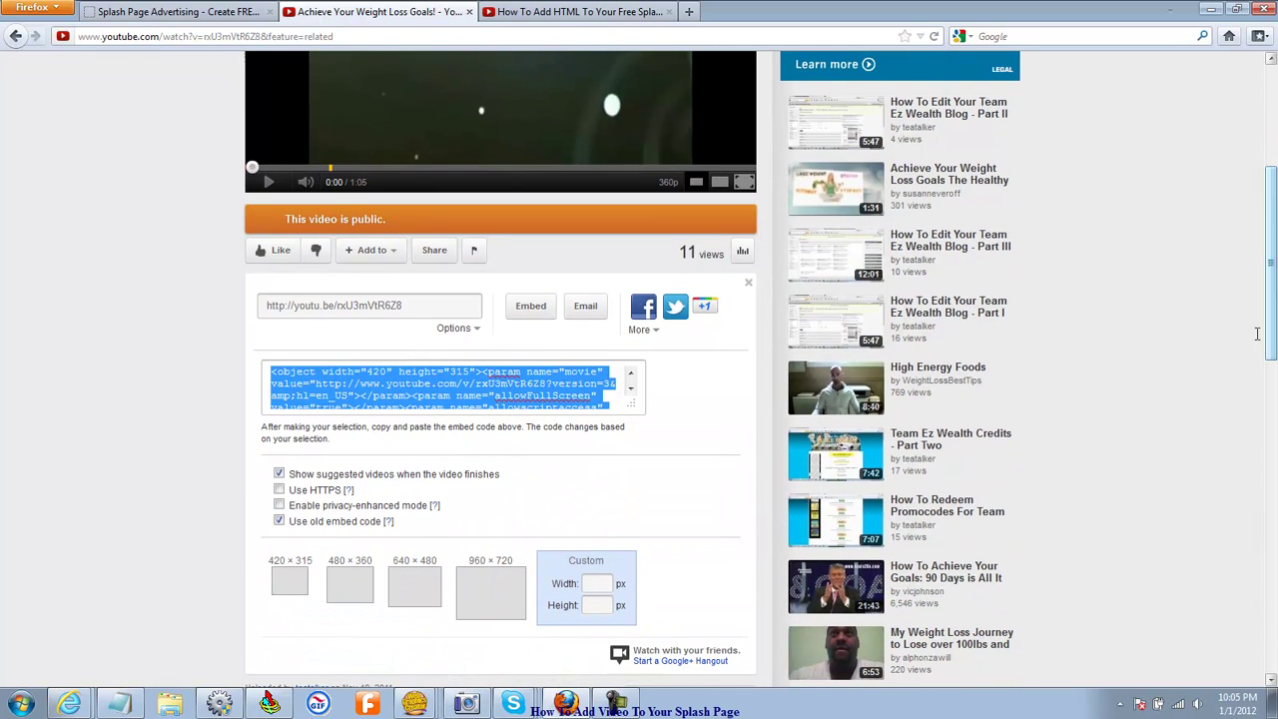
pyautogui.click(528, 310)
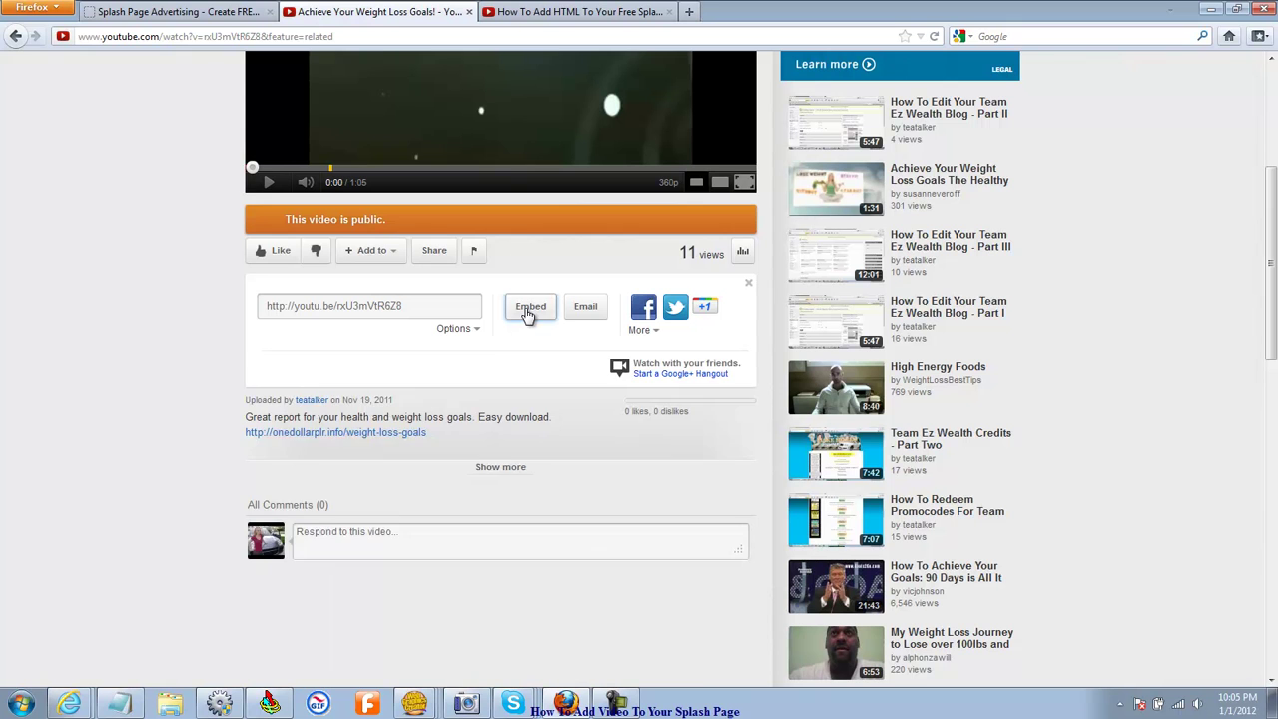
pyautogui.click(528, 310)
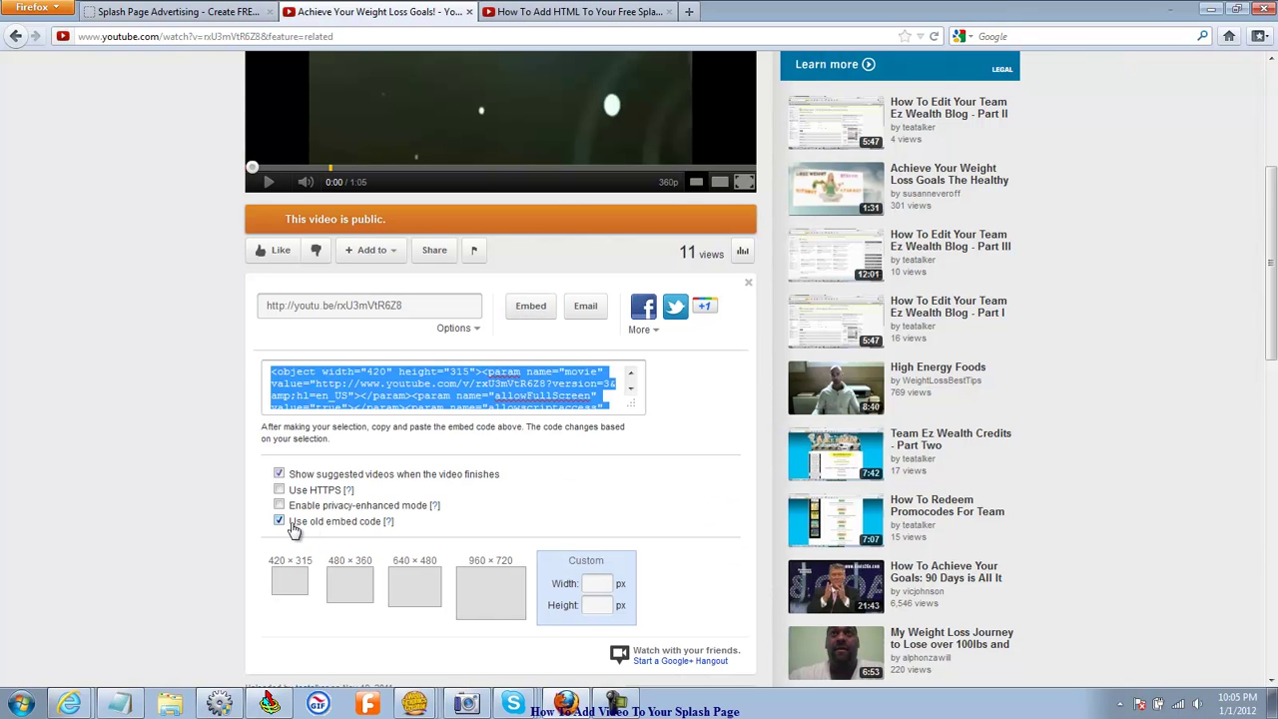
# Turn off the old embed code option to look at the iframe version, and turn the option back on.
pyautogui.click(292, 526)
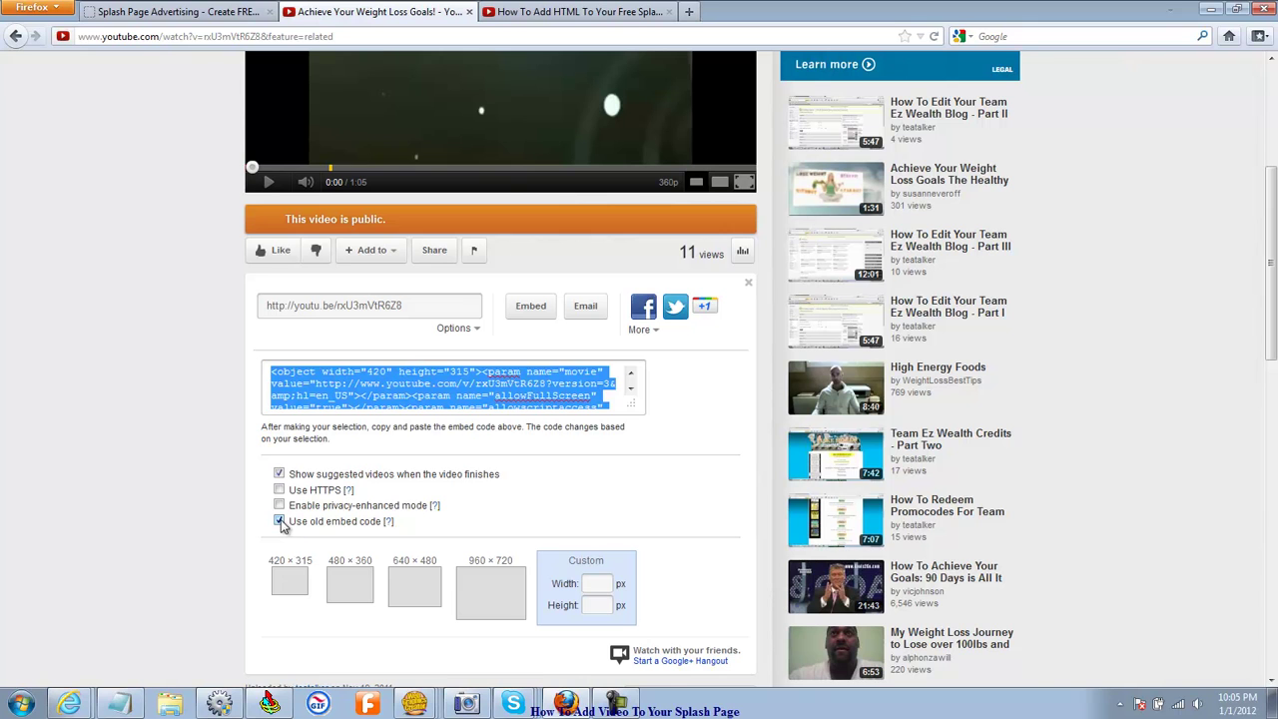
pyautogui.click(549, 402)
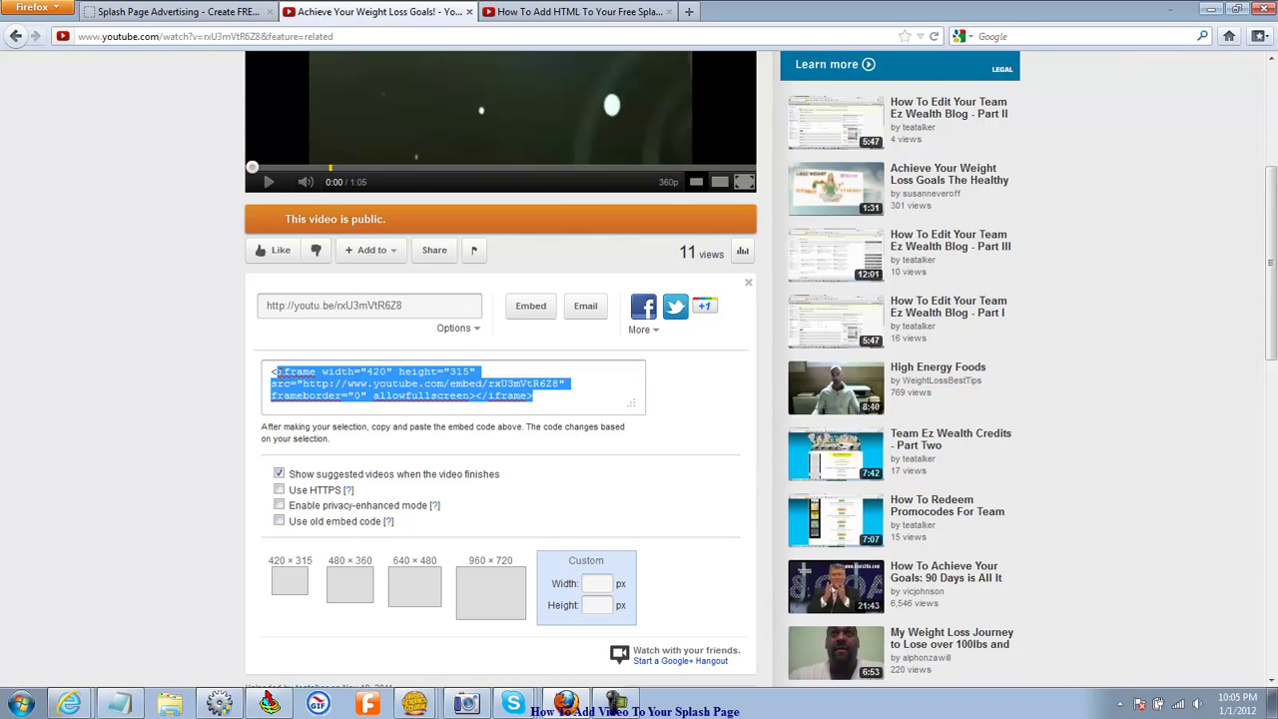
pyautogui.click(571, 402)
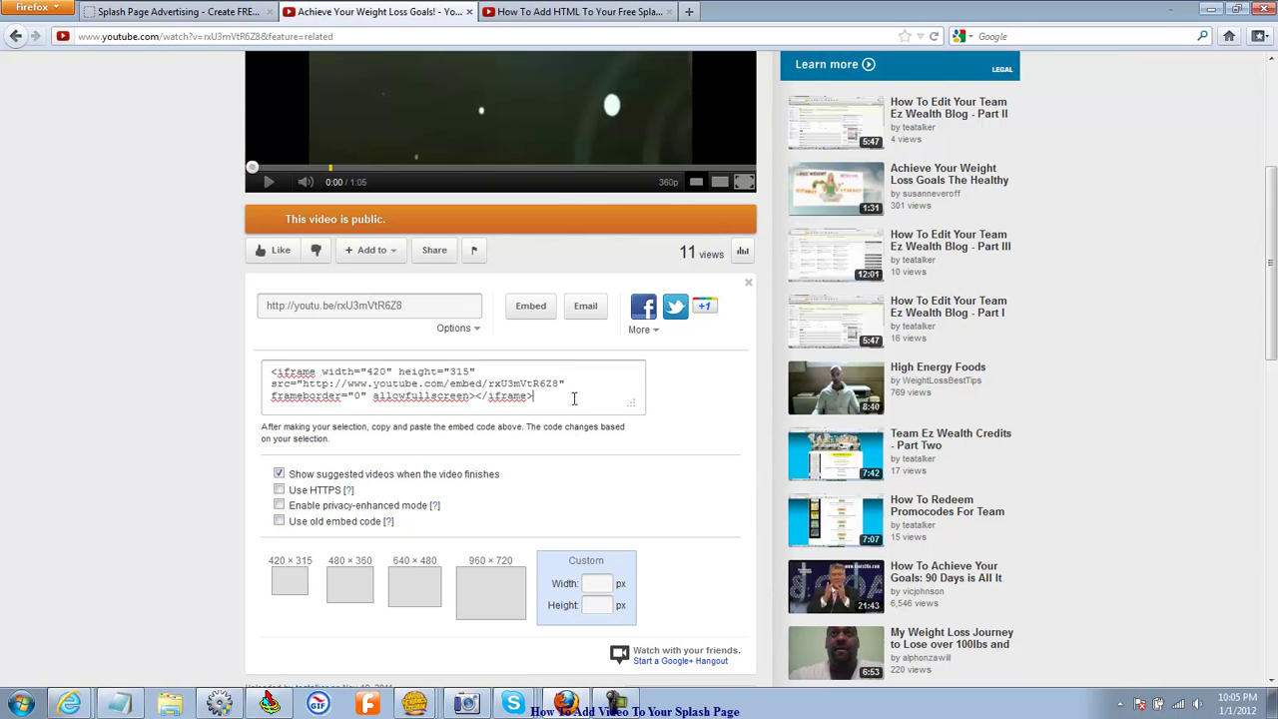
pyautogui.click(296, 524)
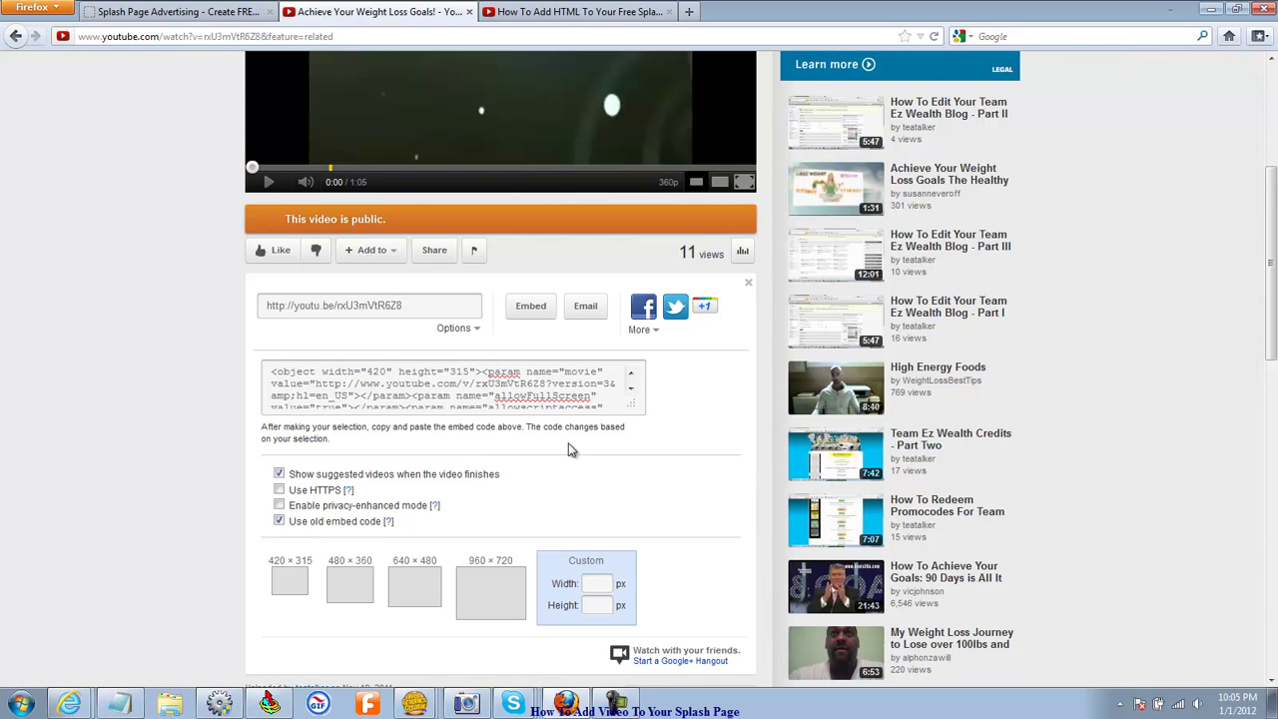
# Copy the video's complete old-style embed code and paste it into the open Notepad file below the autoplay=1& line.
pyautogui.click(283, 377)
pyautogui.rightClick(430, 388)
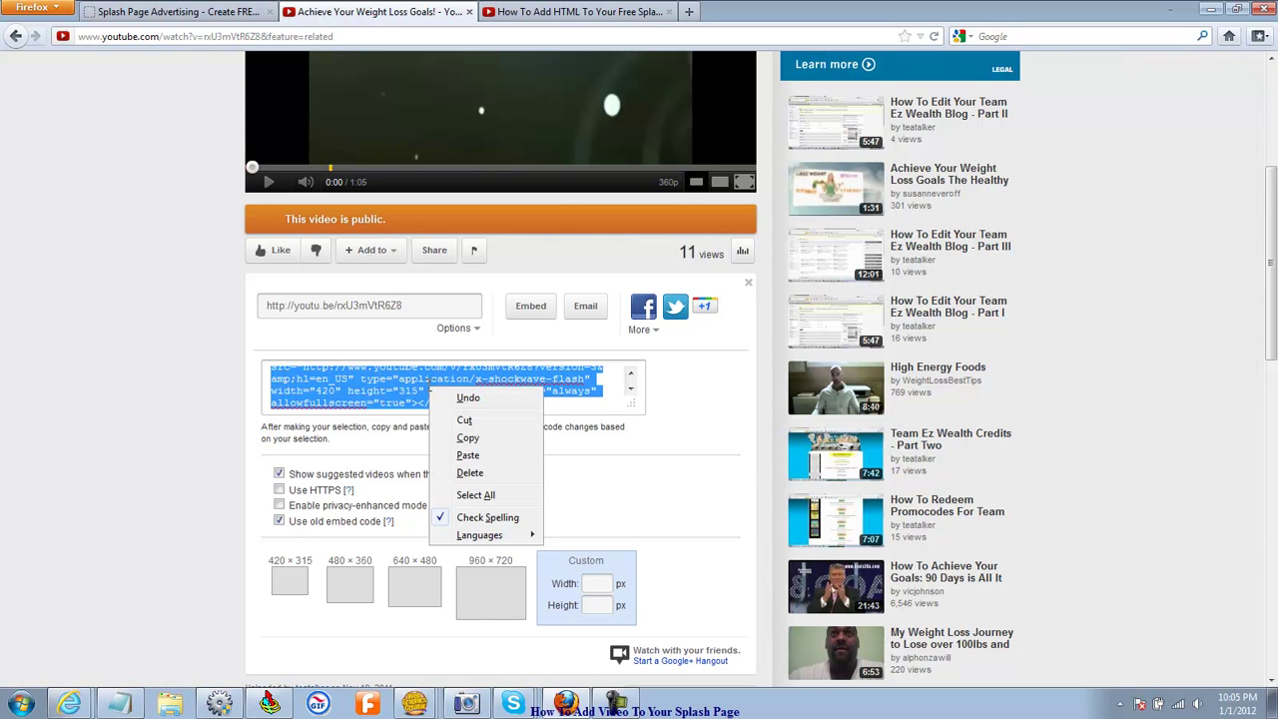
pyautogui.click(460, 439)
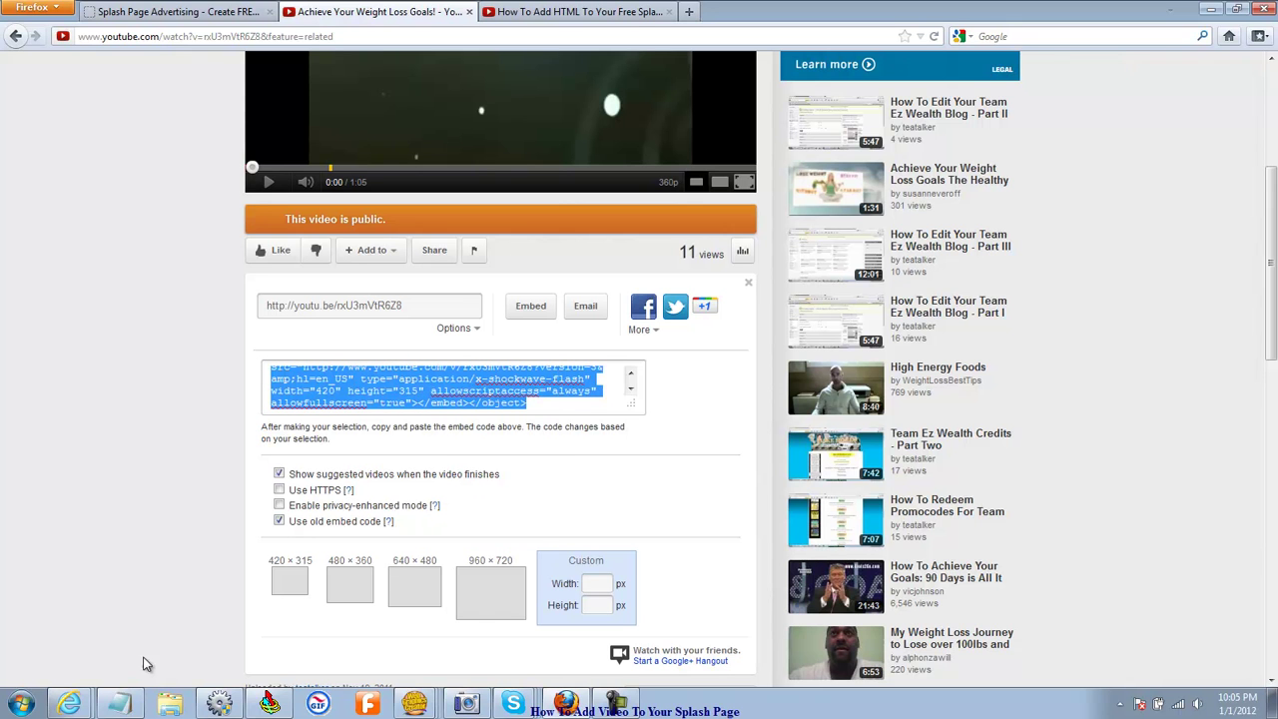
pyautogui.click(128, 704)
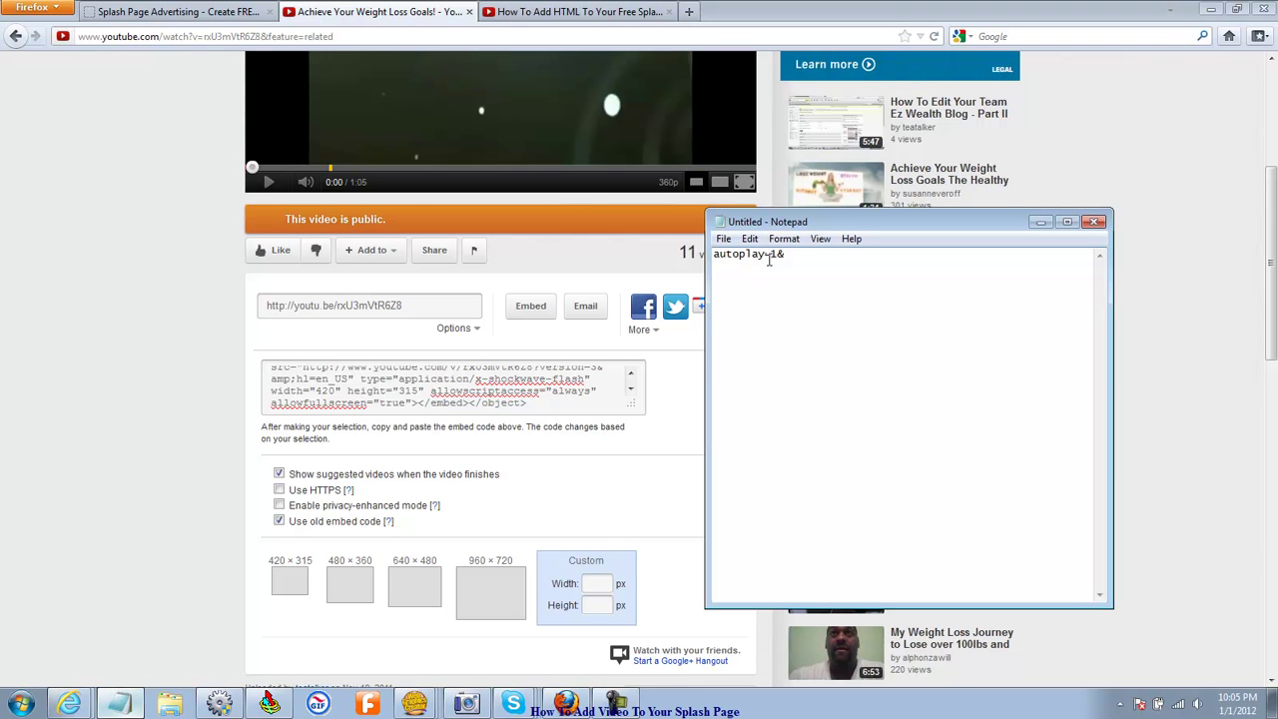
pyautogui.rightClick(715, 308)
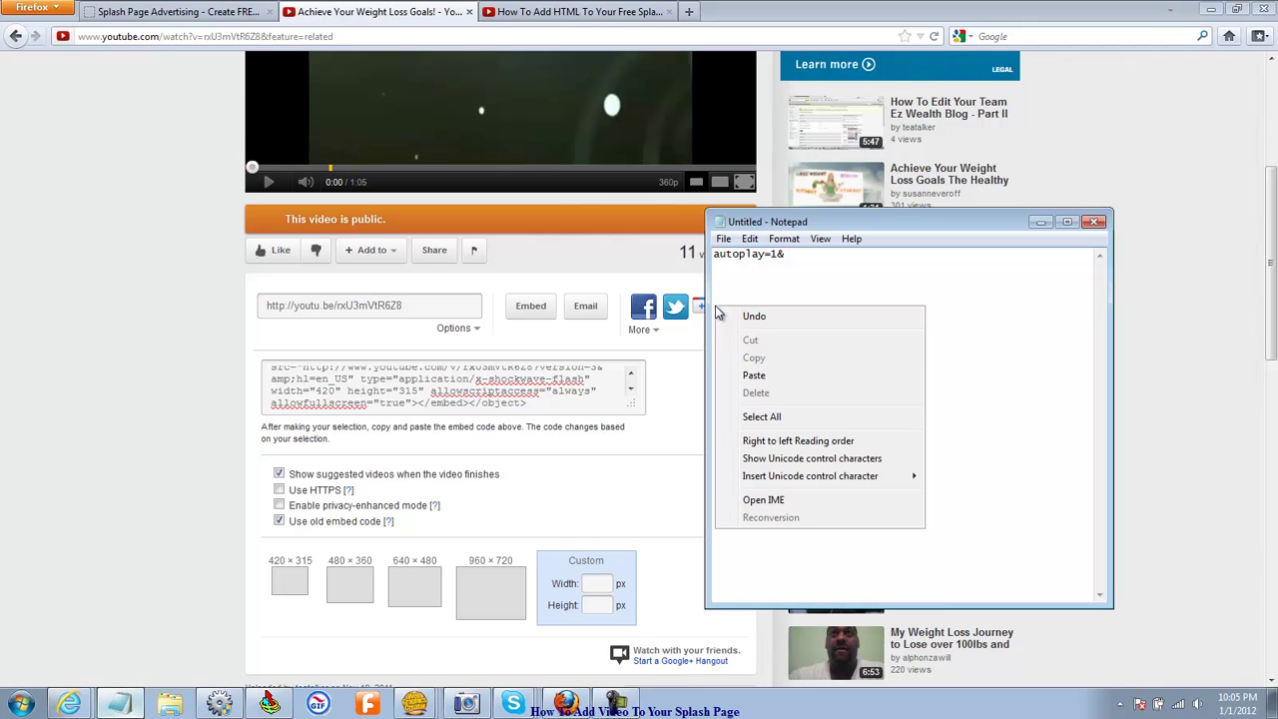
pyautogui.click(754, 376)
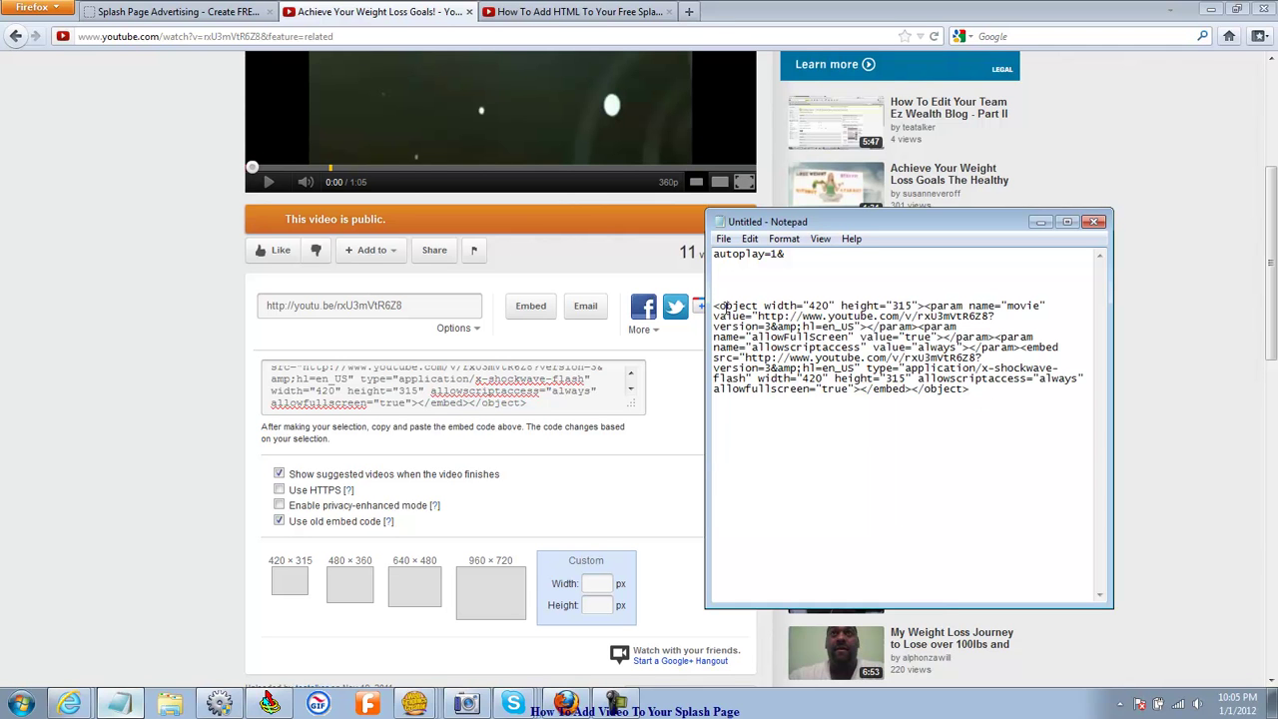
# Copy autoplay=1& from the first Notepad line and insert it after version=3& in both video URLs of the embed code.
pyautogui.moveTo(789, 258); pyautogui.dragTo(703, 253)
pyautogui.rightClick(720, 255)
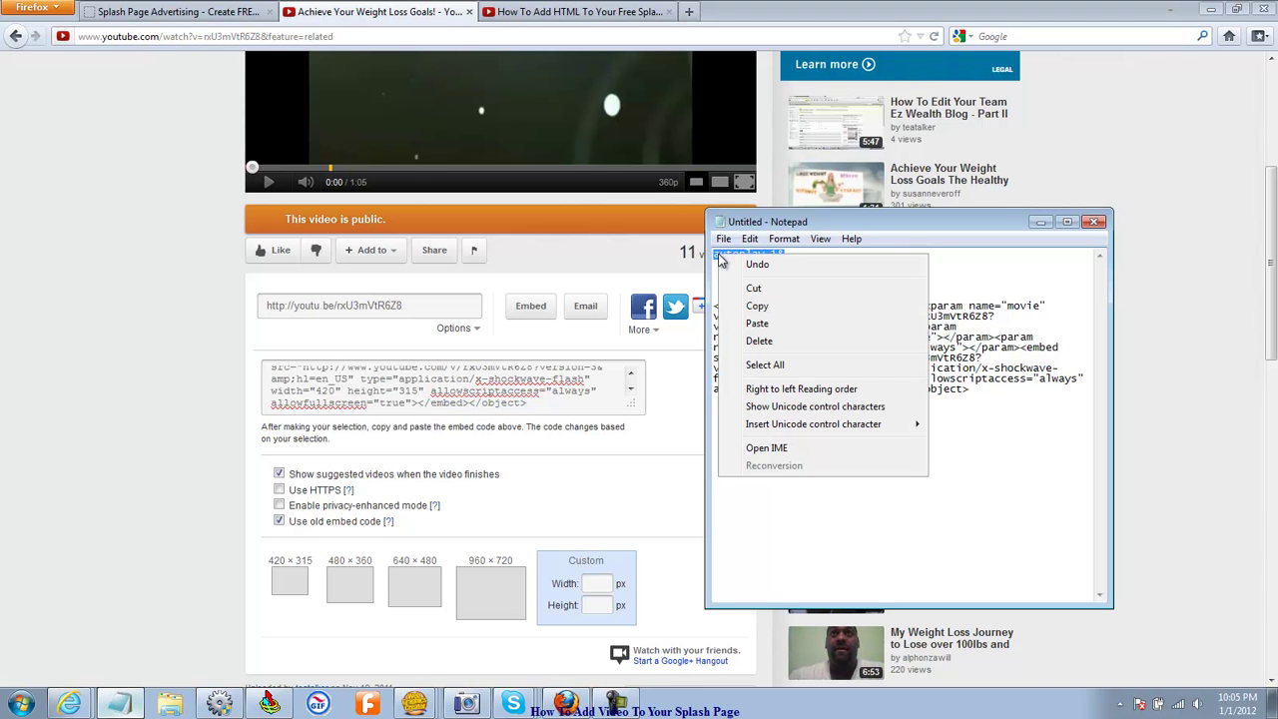
pyautogui.click(761, 308)
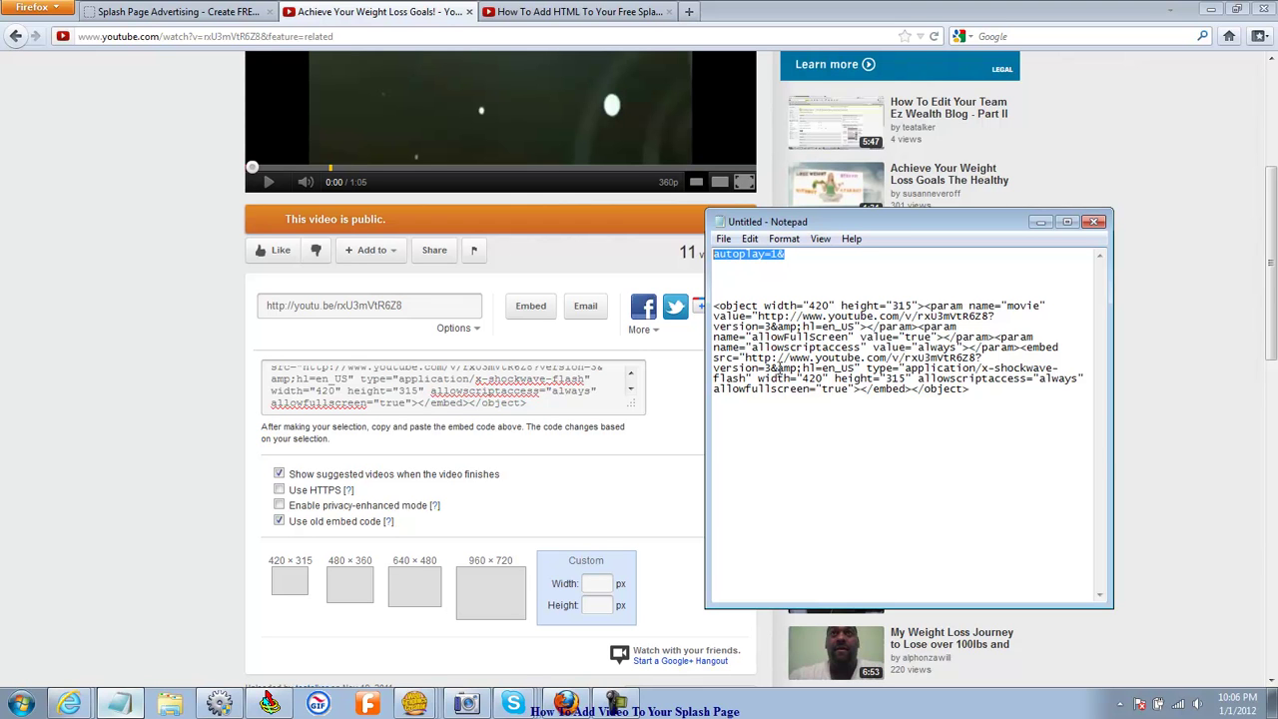
pyautogui.click(779, 367)
pyautogui.rightClick(769, 327)
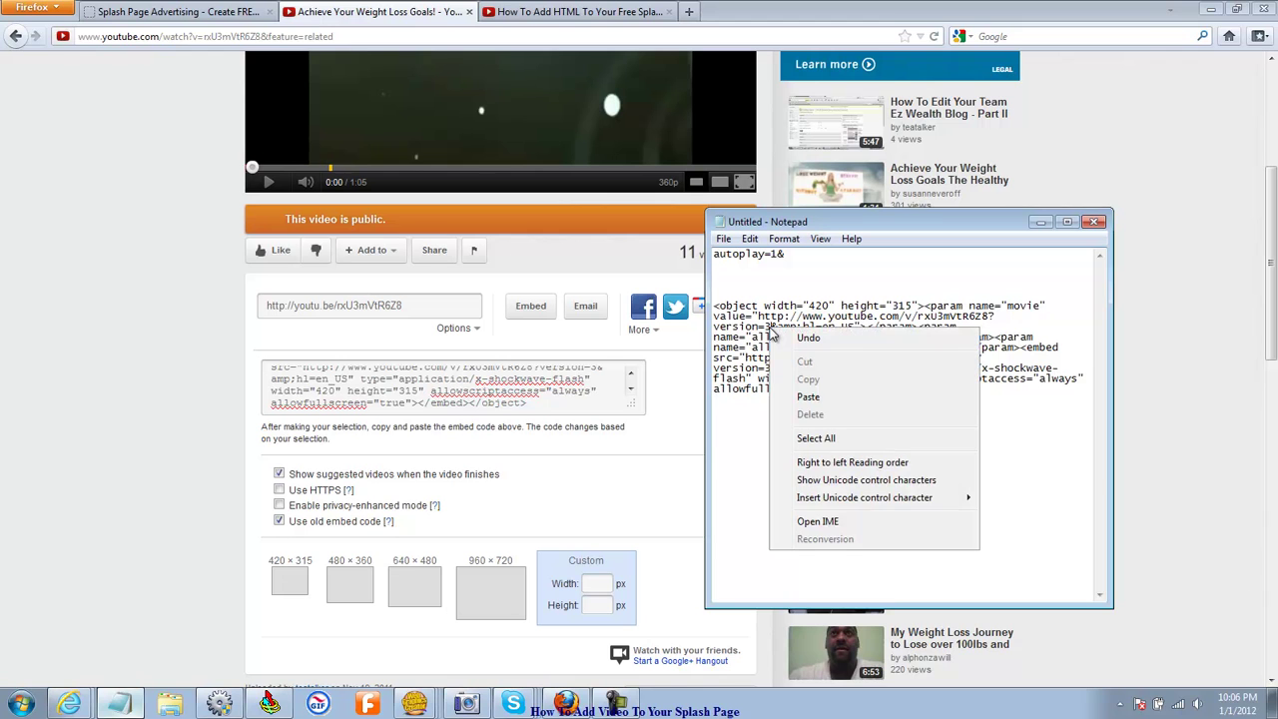
pyautogui.click(776, 325)
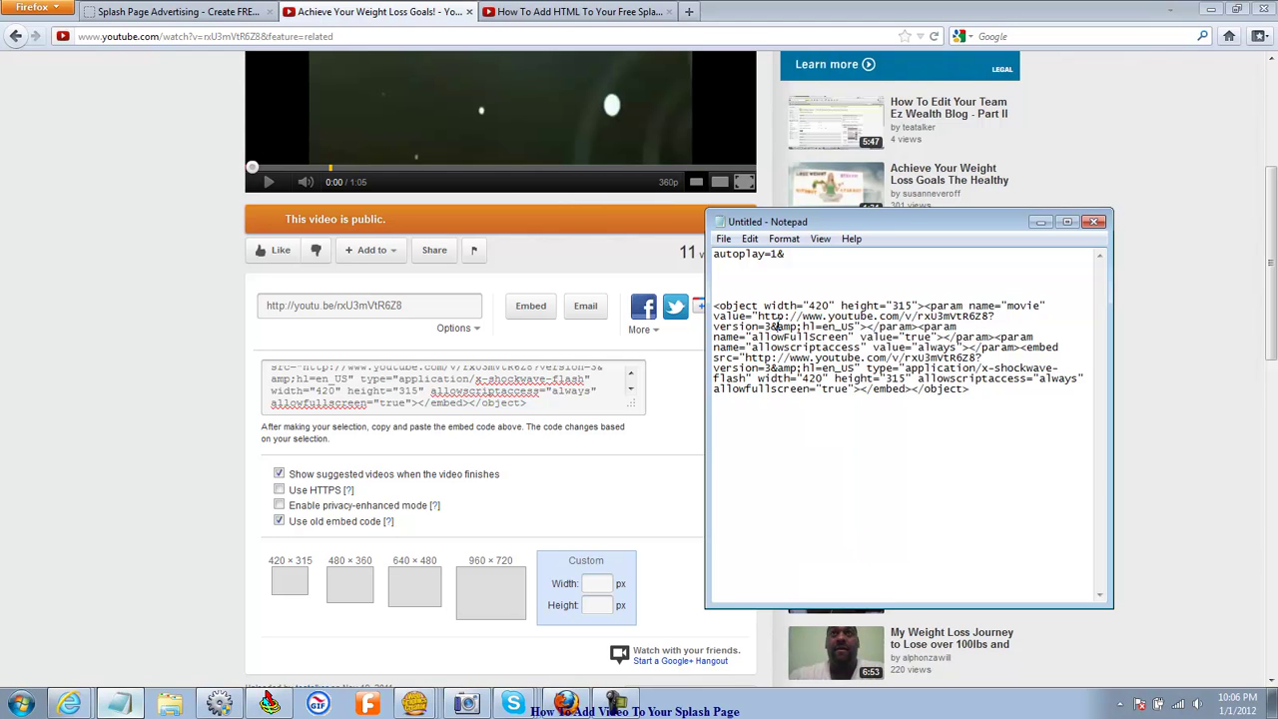
pyautogui.rightClick(775, 325)
pyautogui.click(818, 403)
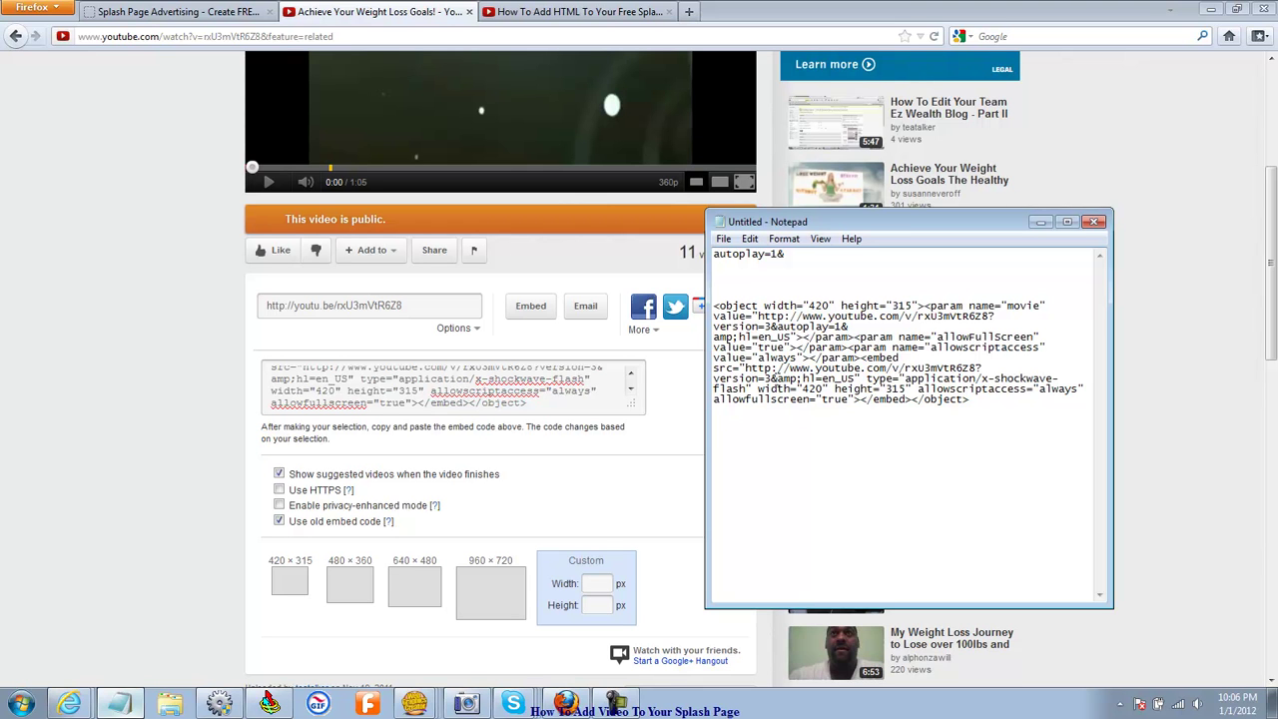
pyautogui.rightClick(776, 379)
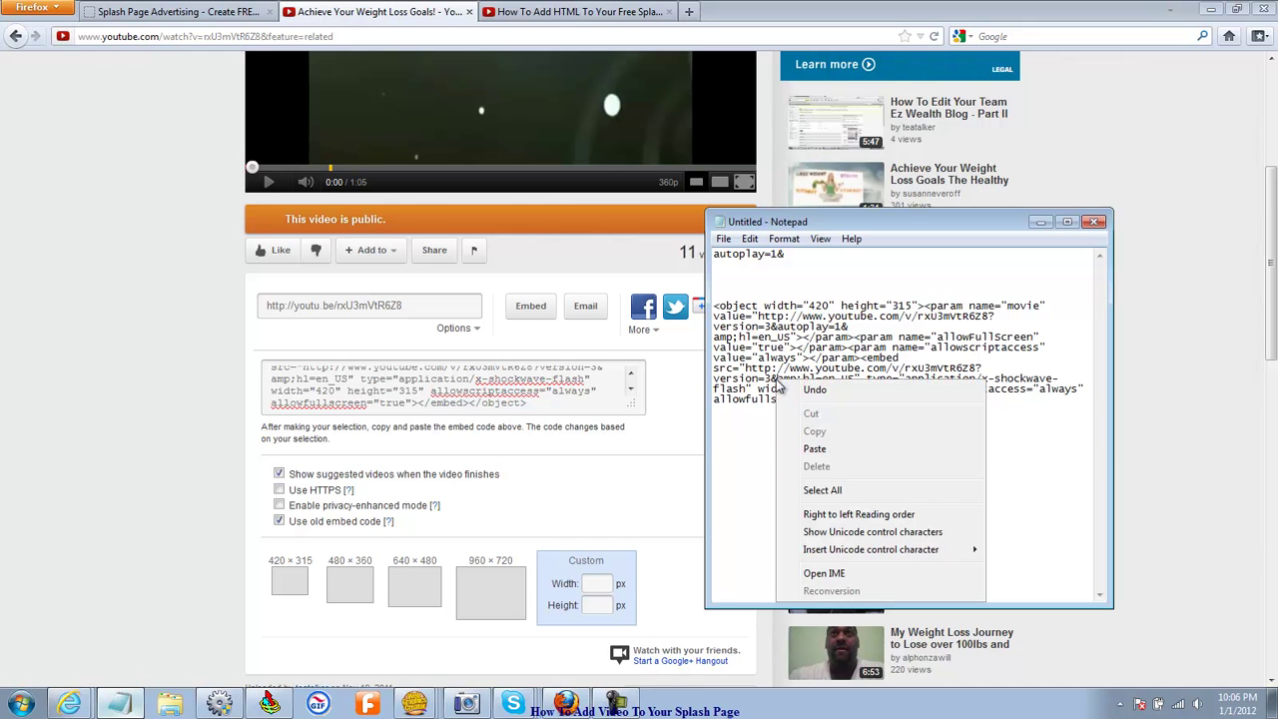
pyautogui.click(815, 449)
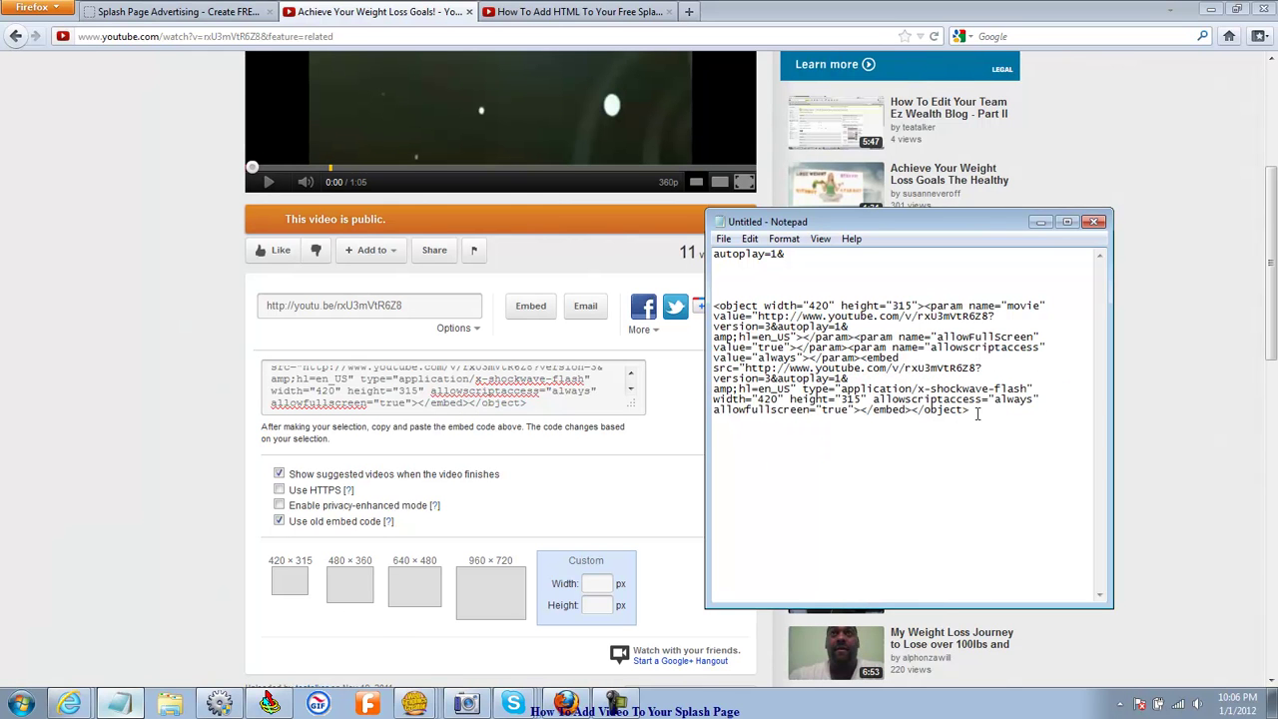
# Copy the modified embed code from Notepad and paste it at the end of the main content area HTML in the splash page settings.
pyautogui.moveTo(978, 411); pyautogui.dragTo(675, 309)
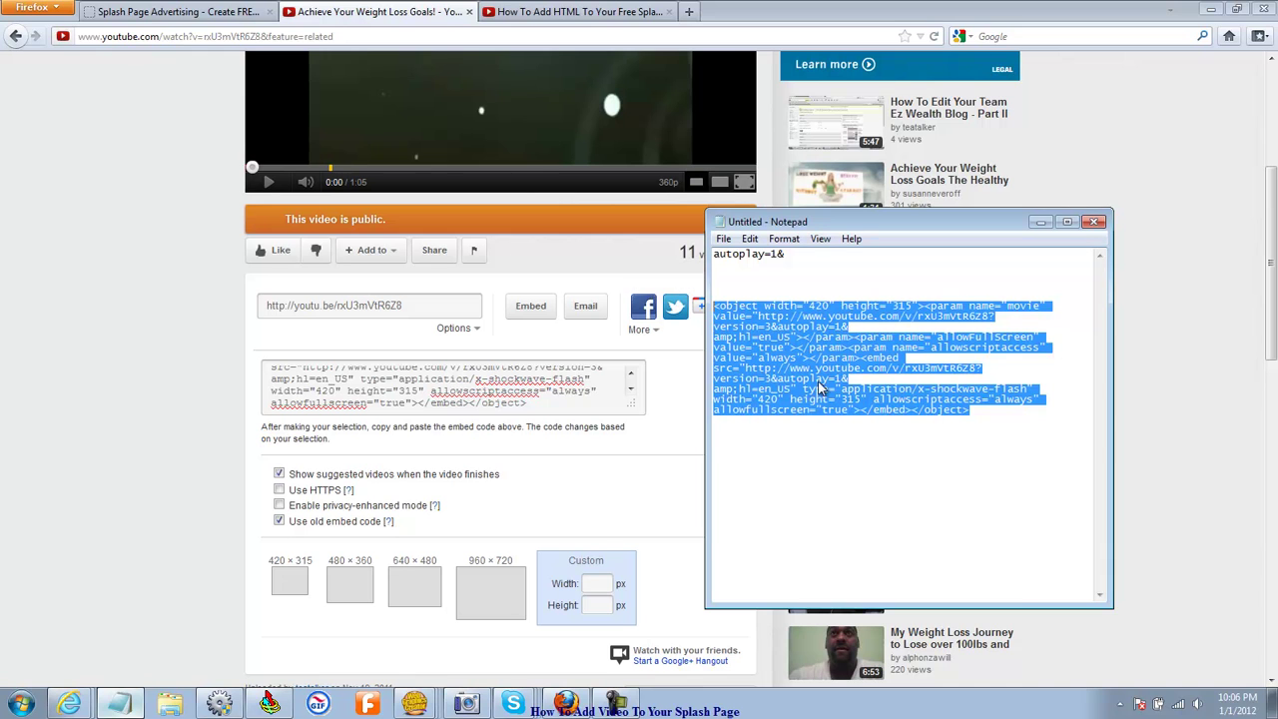
pyautogui.rightClick(820, 381)
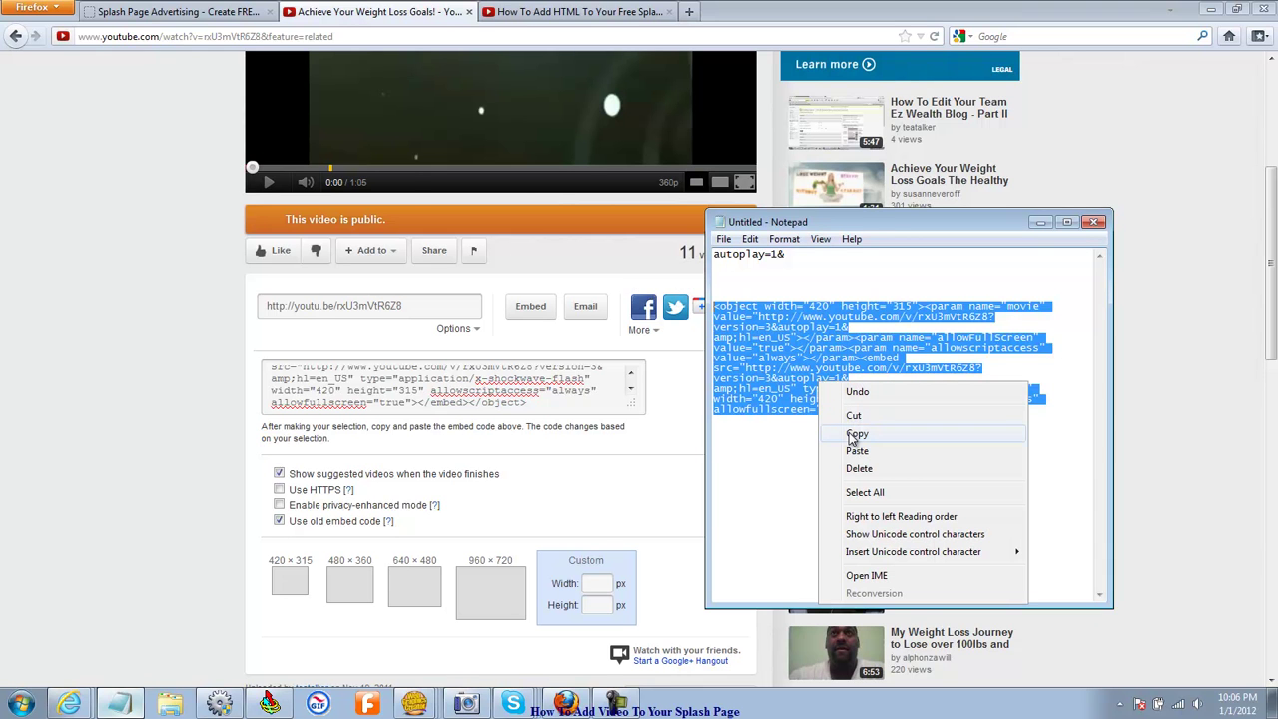
pyautogui.click(853, 436)
pyautogui.click(835, 442)
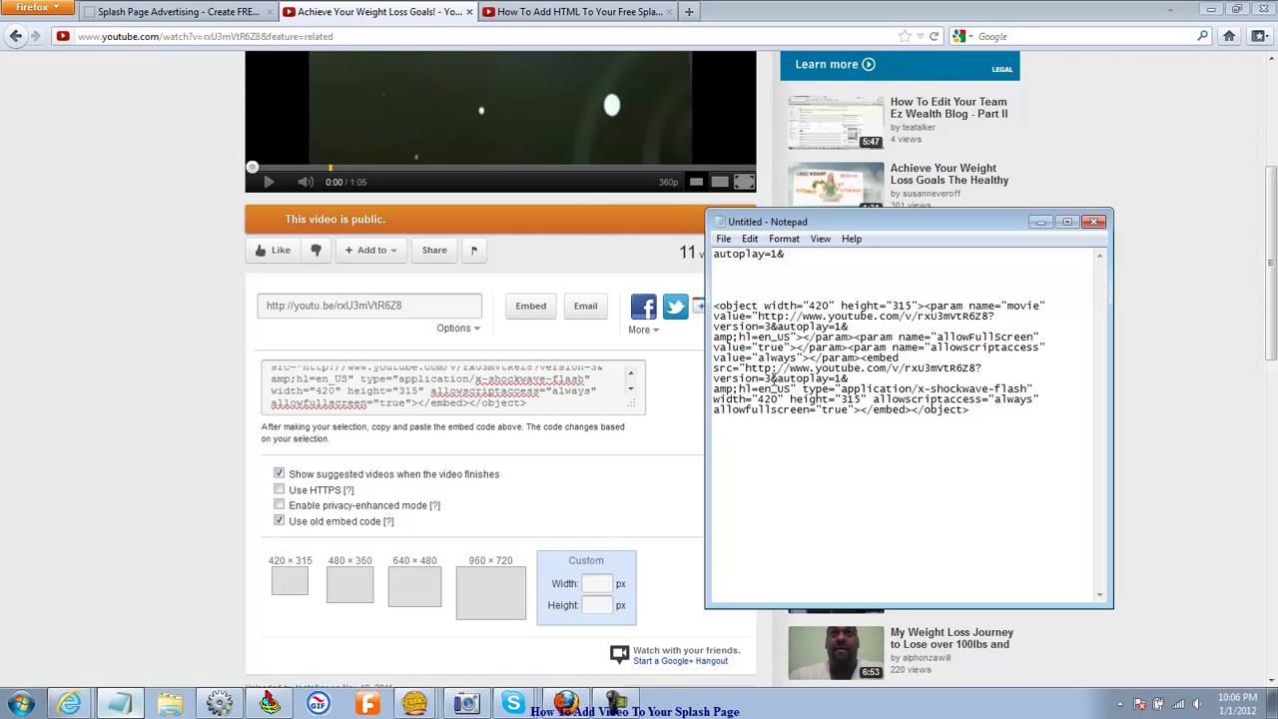
pyautogui.moveTo(777, 380); pyautogui.dragTo(851, 381)
pyautogui.click(204, 14)
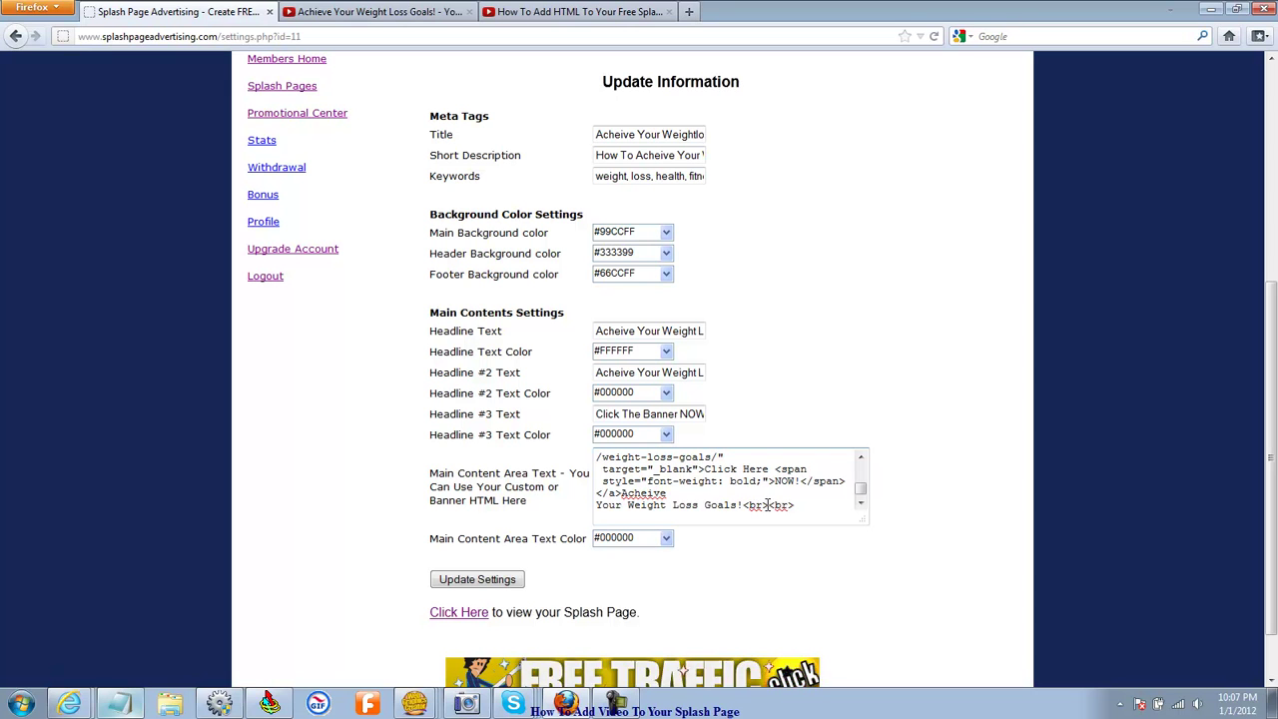
pyautogui.rightClick(603, 520)
pyautogui.click(644, 593)
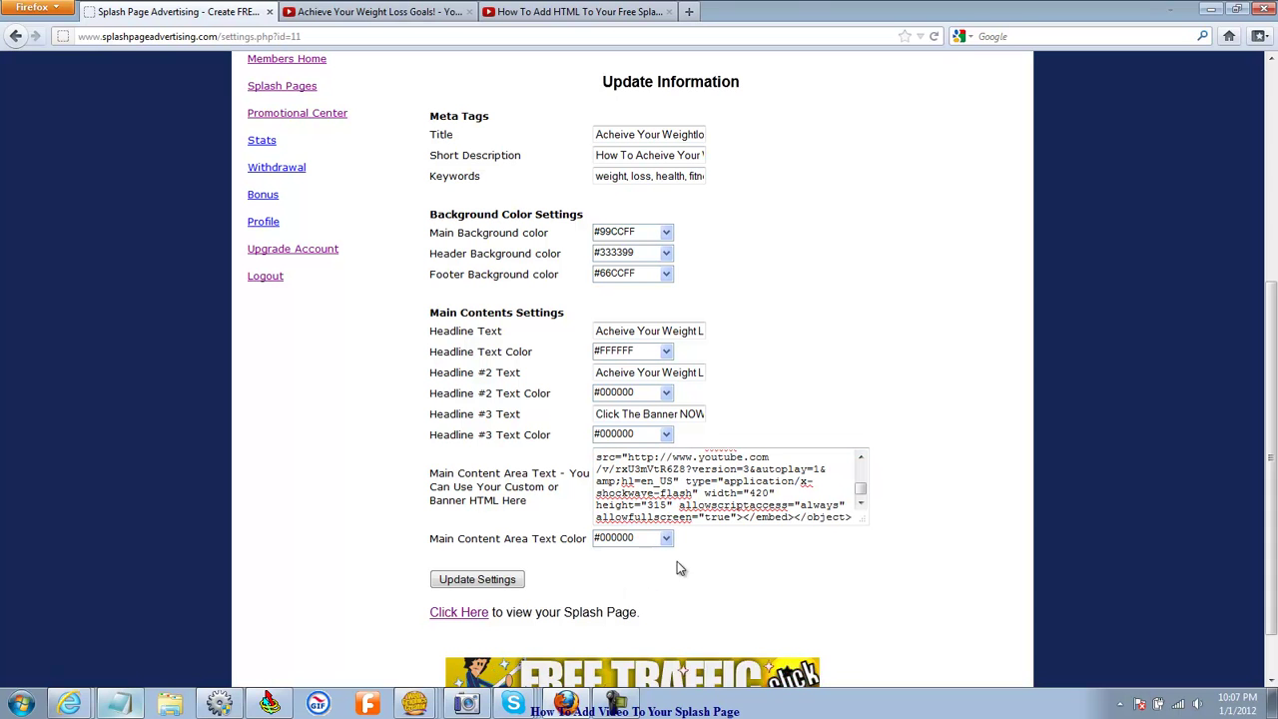
# Save the updated splash page settings and open the live splash page to view the embedded video.
pyautogui.click(488, 582)
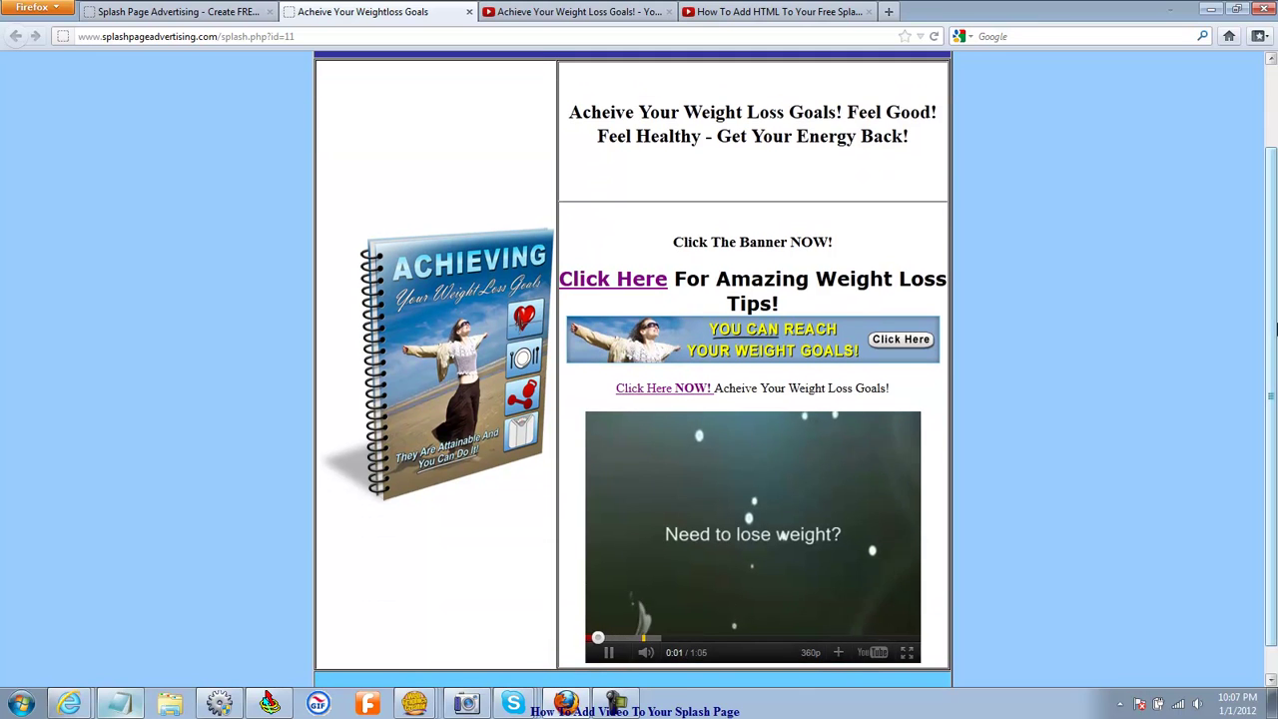
pyautogui.moveTo(1274, 330); pyautogui.dragTo(1269, 249)
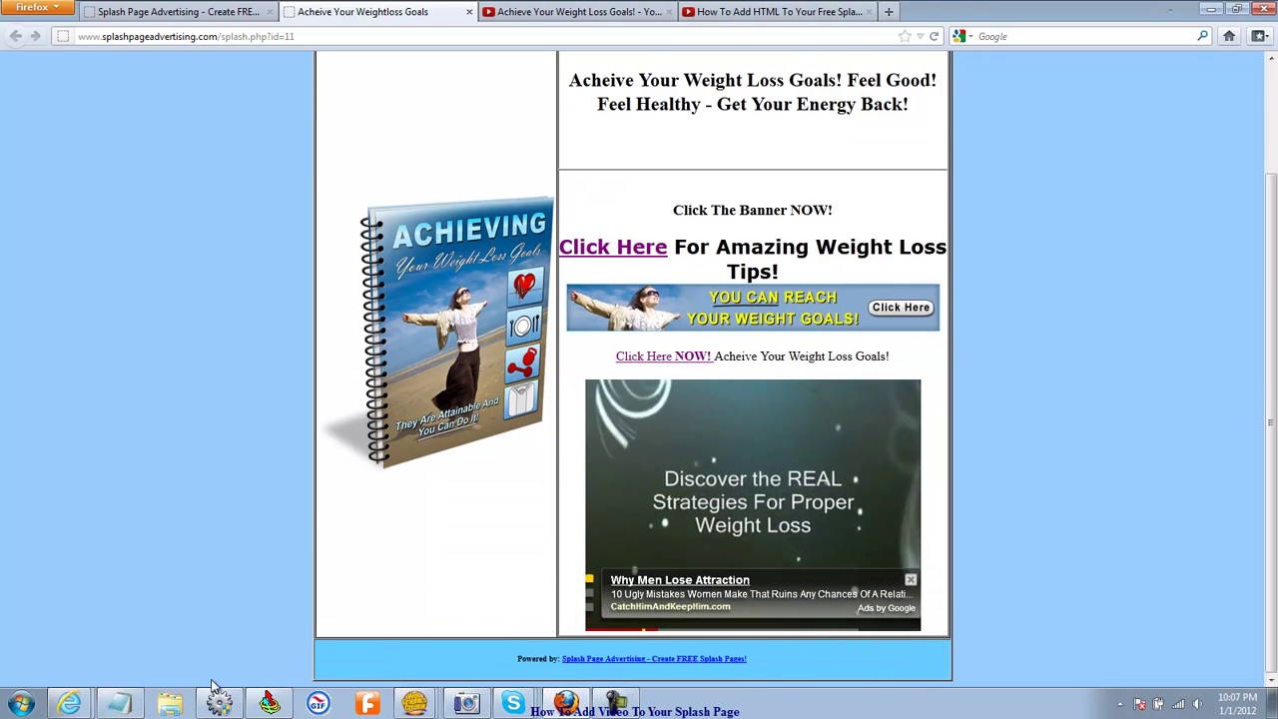
# Compare the edited embed code in Notepad with YouTube's old-style embed code, highlighting the video URL and the inserted autoplay=1 parameter.
pyautogui.click(117, 703)
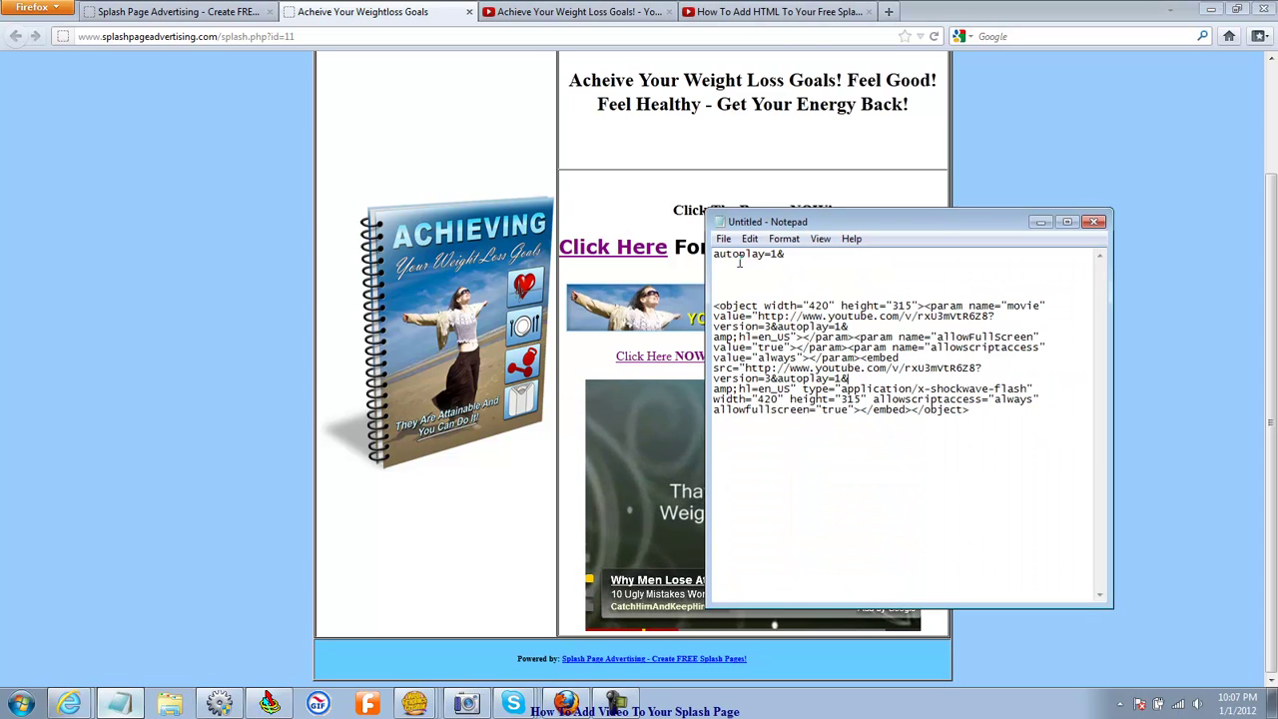
pyautogui.click(583, 14)
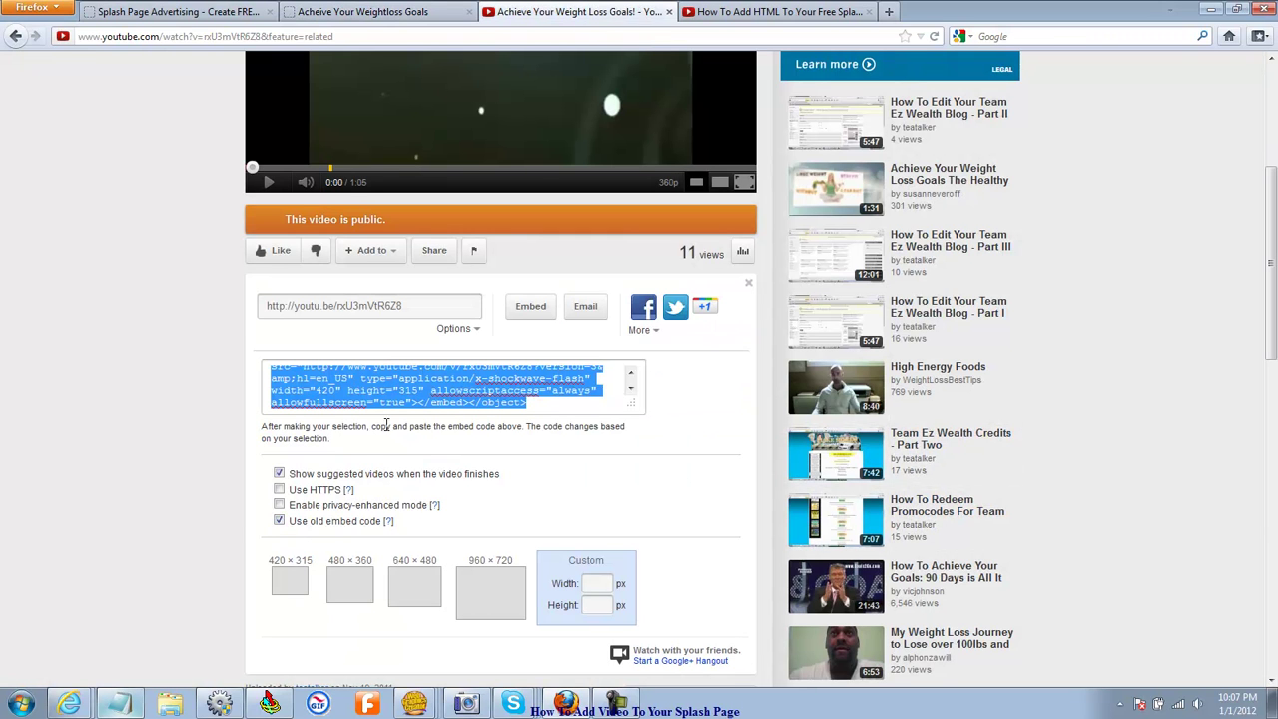
pyautogui.click(128, 714)
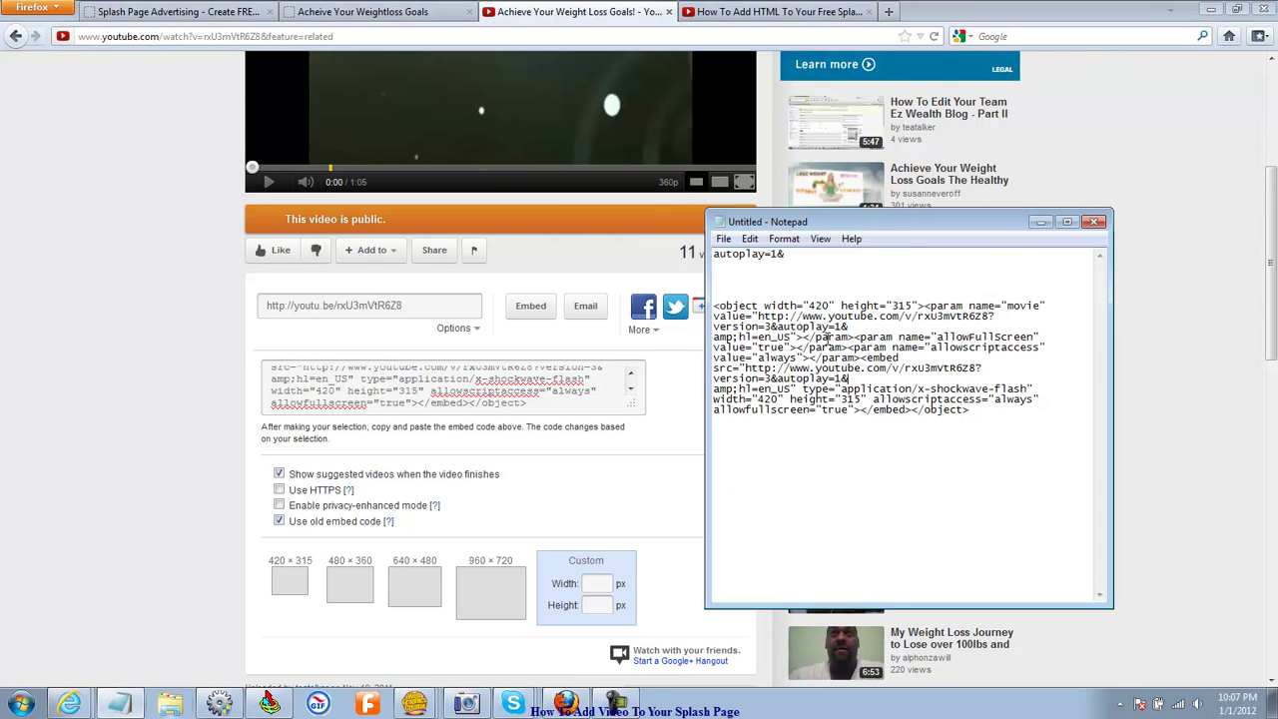
pyautogui.moveTo(758, 315); pyautogui.dragTo(808, 338)
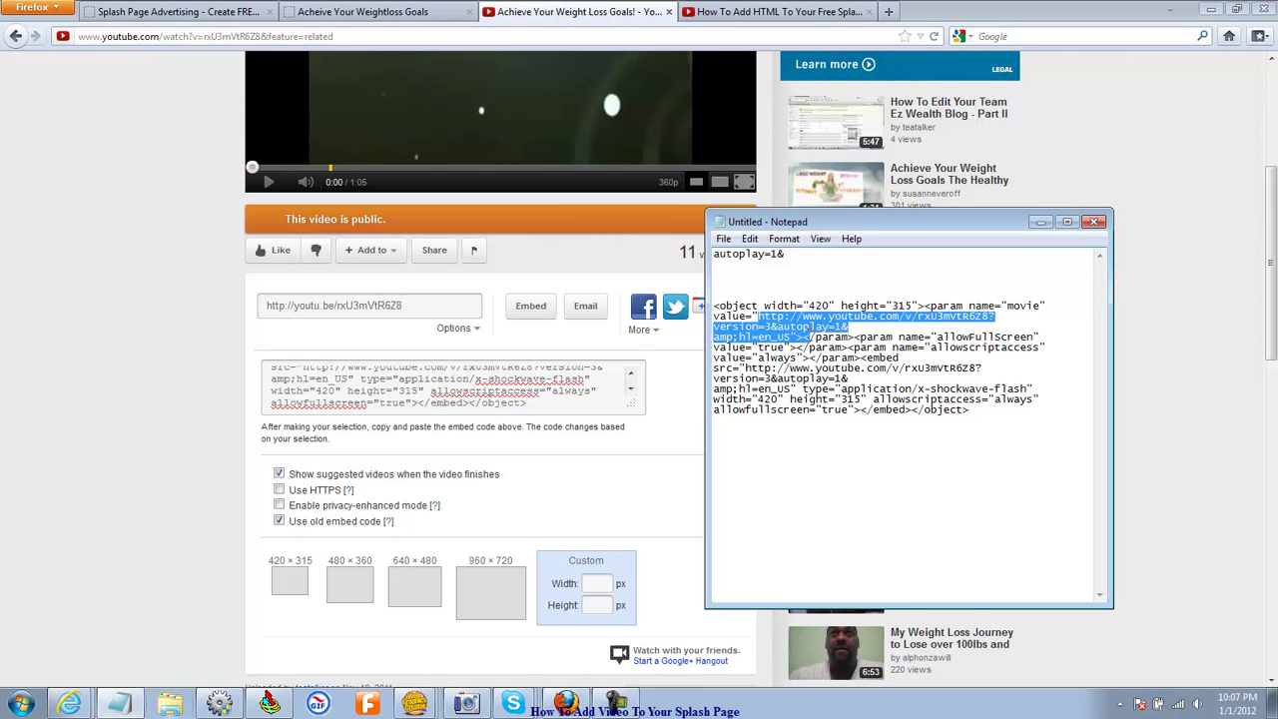
pyautogui.click(815, 277)
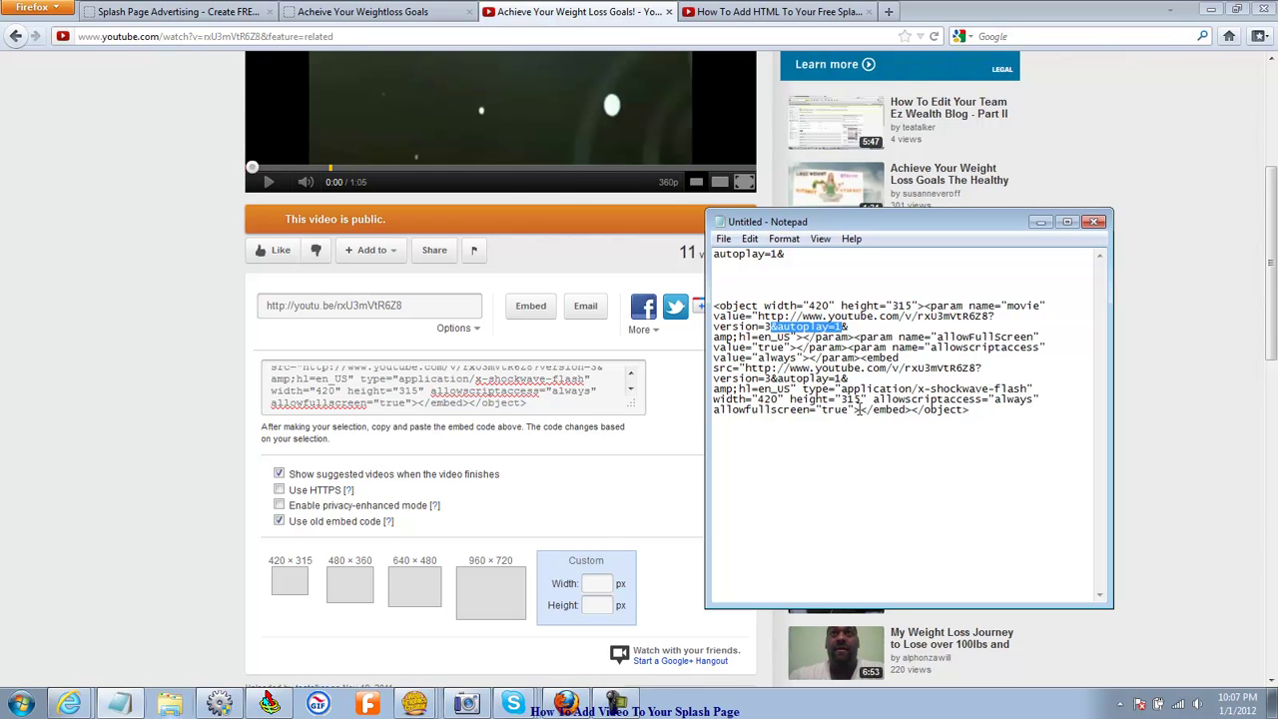
# Return to the live splash page, reload it and check the video's autoplay and its placement below the banner.
pyautogui.click(339, 14)
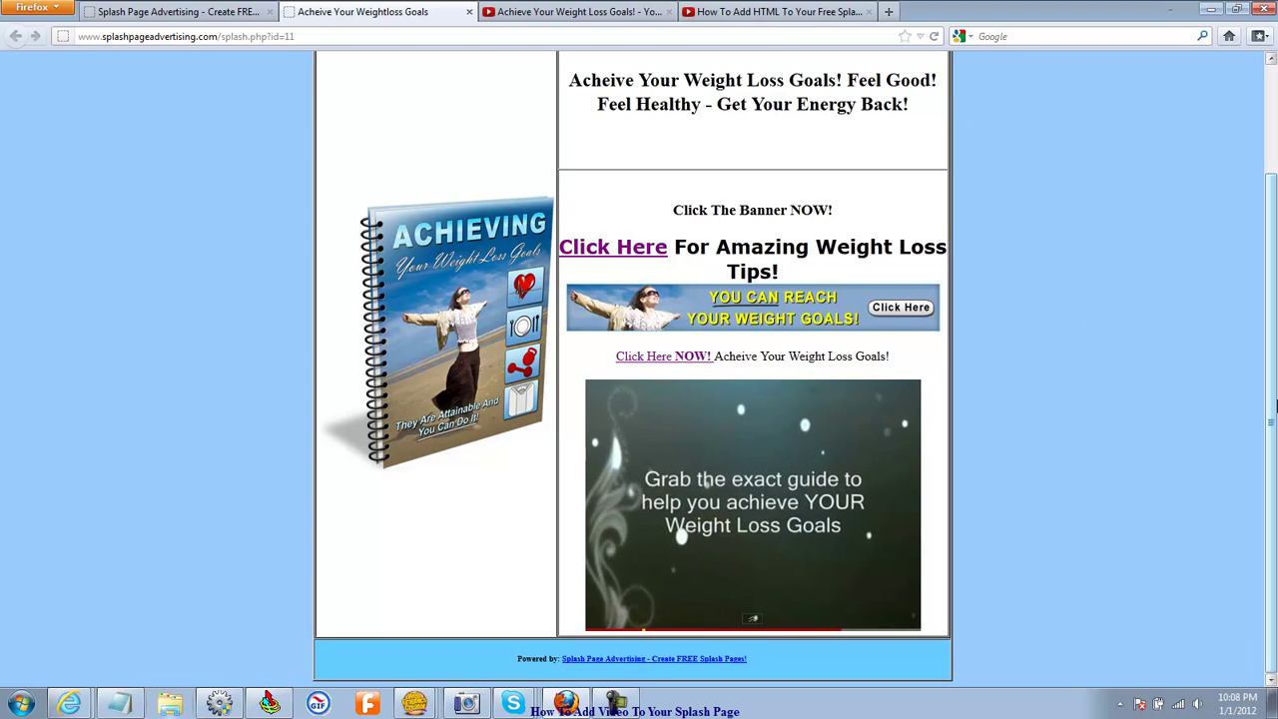
pyautogui.scroll(3, 899, 99)
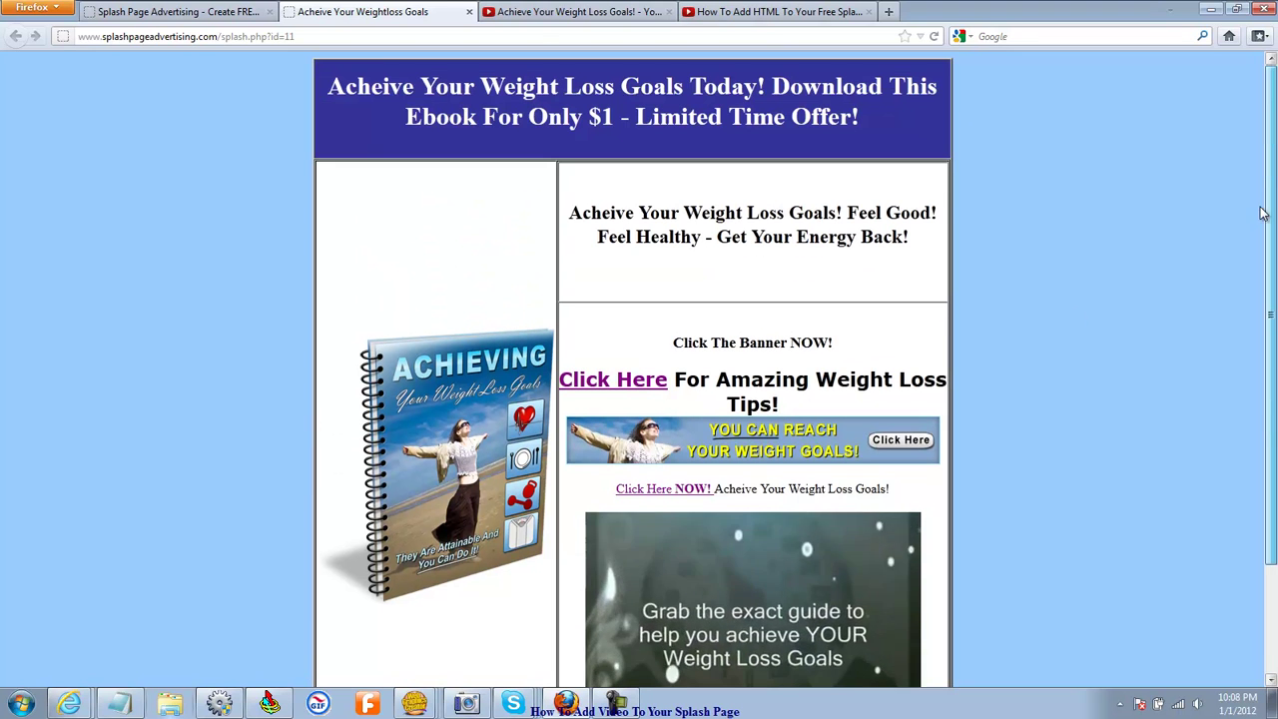
pyautogui.click(934, 36)
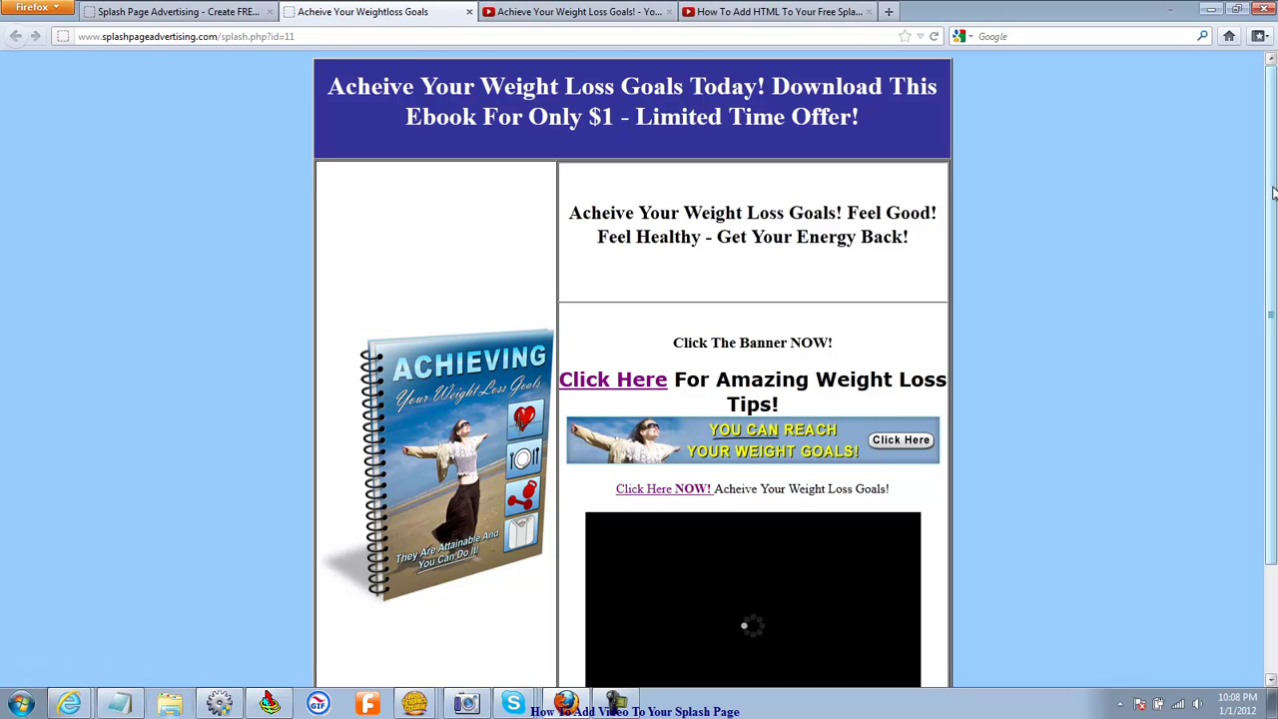
pyautogui.scroll(-2, 1274, 257)
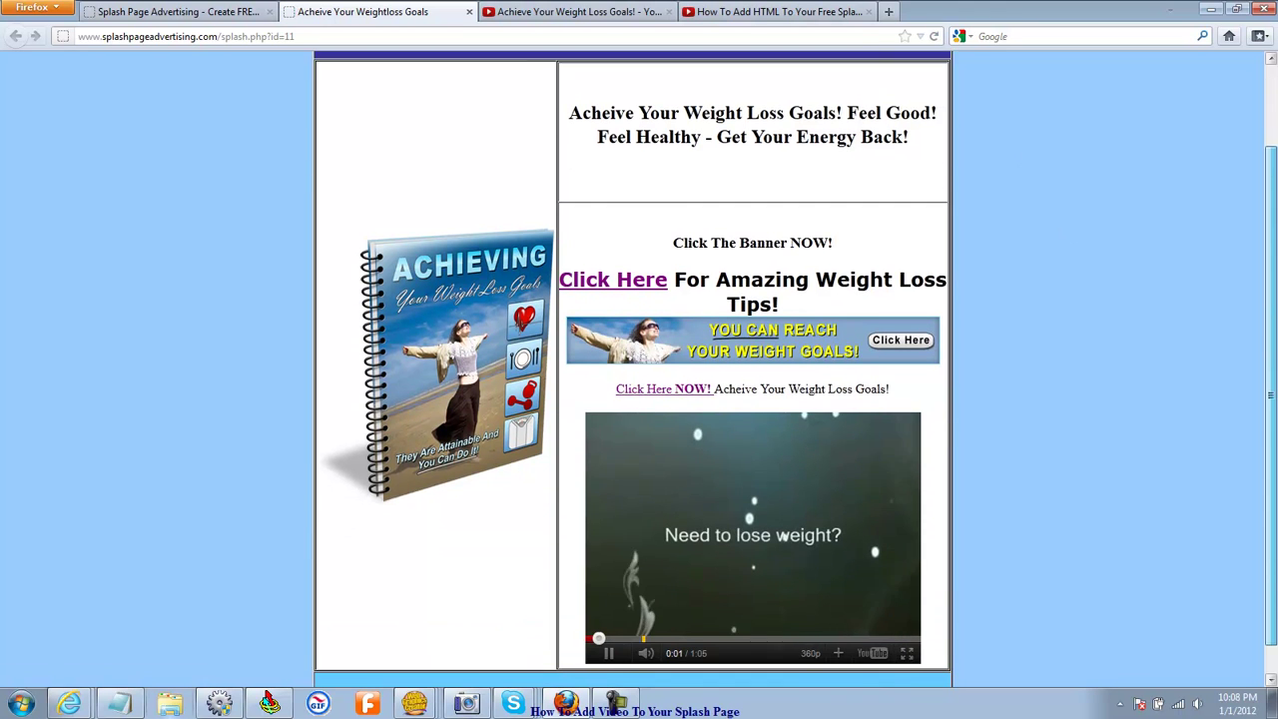
pyautogui.scroll(-1, 1274, 258)
pyautogui.scroll(1, 1274, 258)
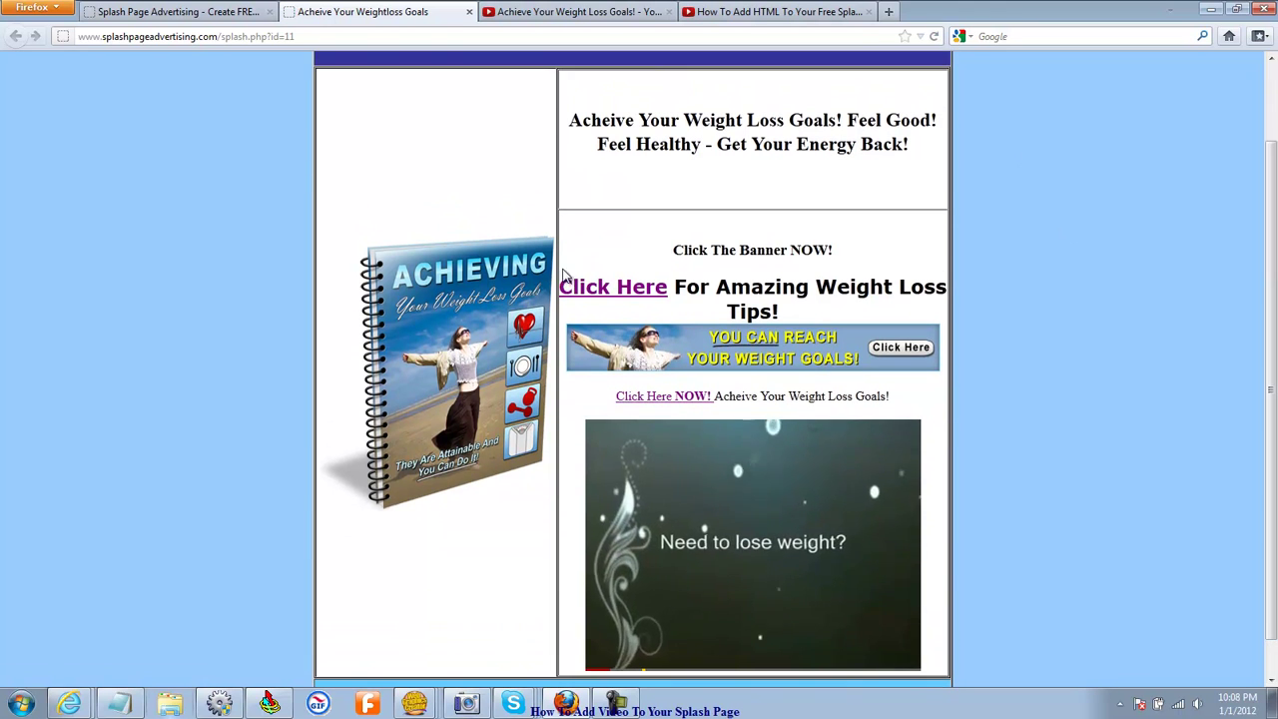
pyautogui.scroll(2, 1274, 295)
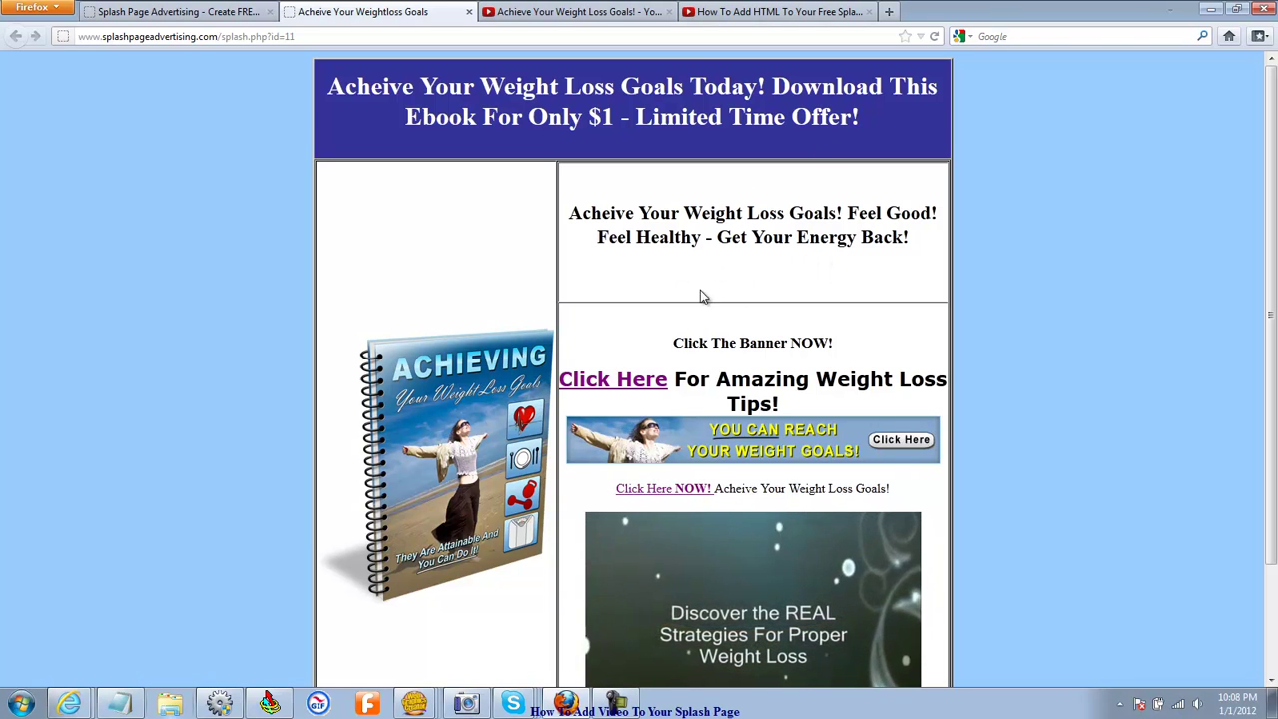
pyautogui.scroll(-2, 1271, 266)
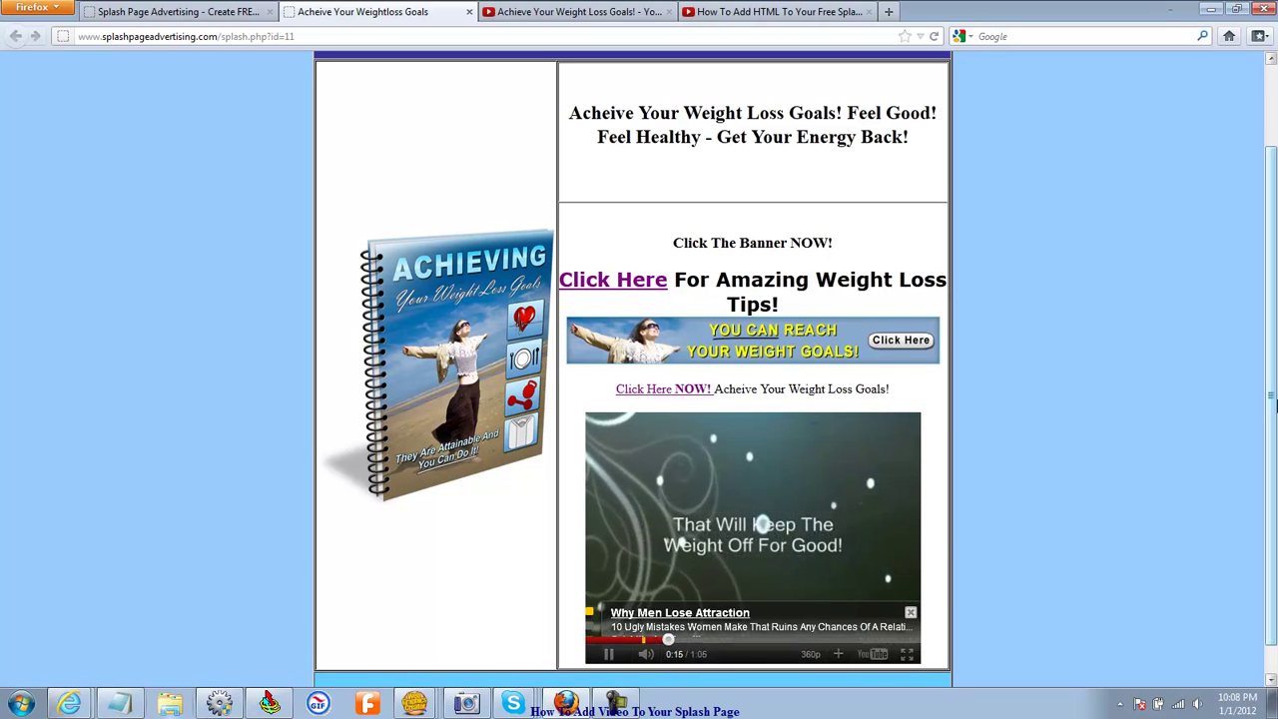
pyautogui.scroll(2, 1270, 281)
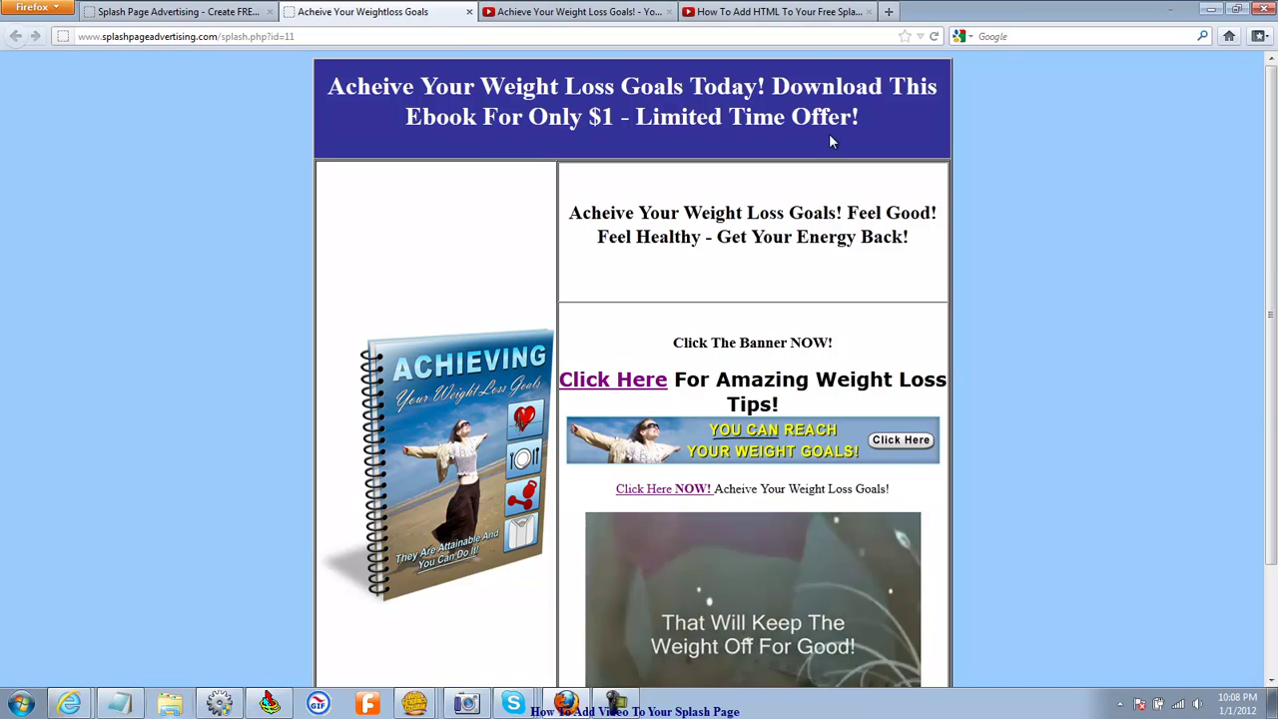
# Close the splash page preview, return to the splash page settings and save them again.
pyautogui.click(469, 12)
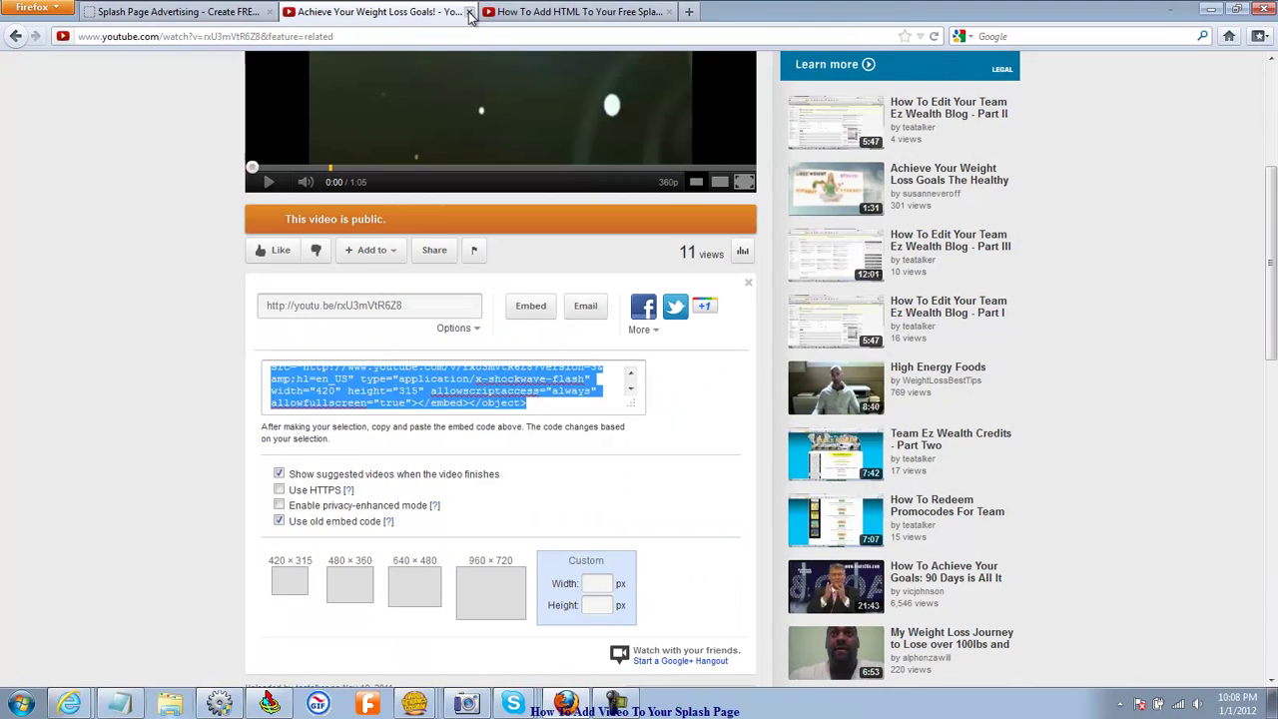
pyautogui.click(141, 12)
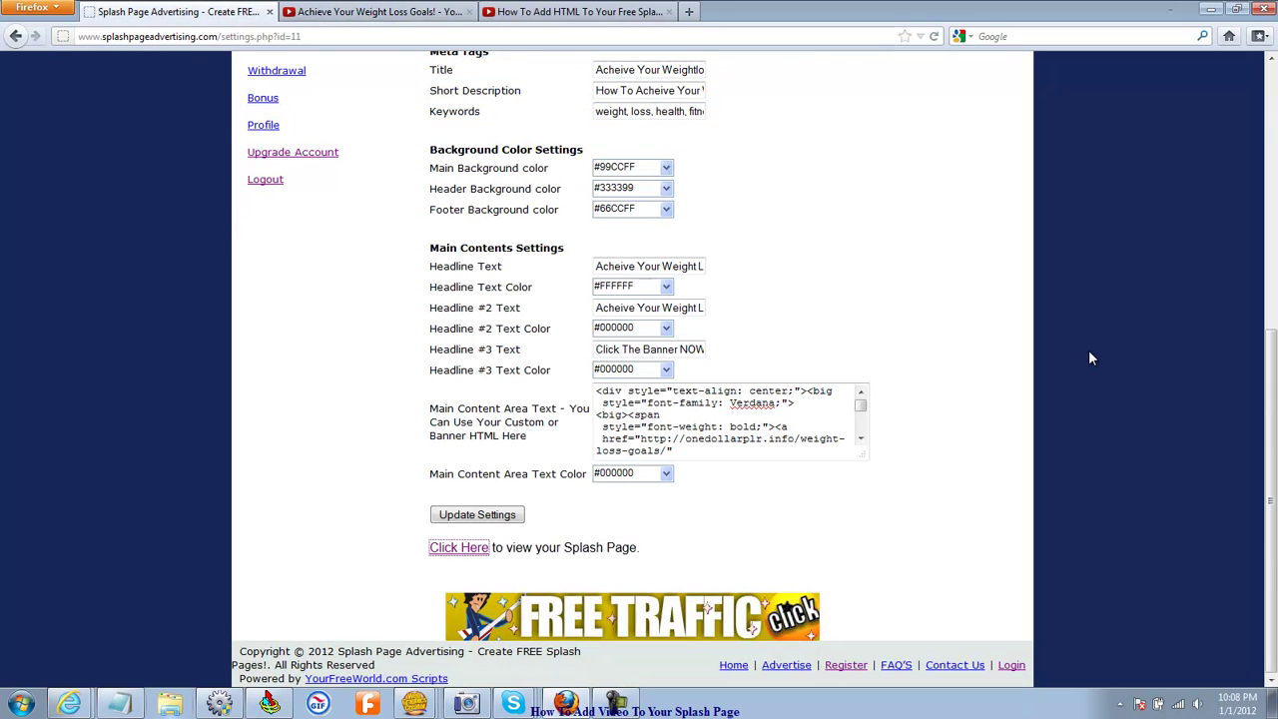
pyautogui.click(477, 514)
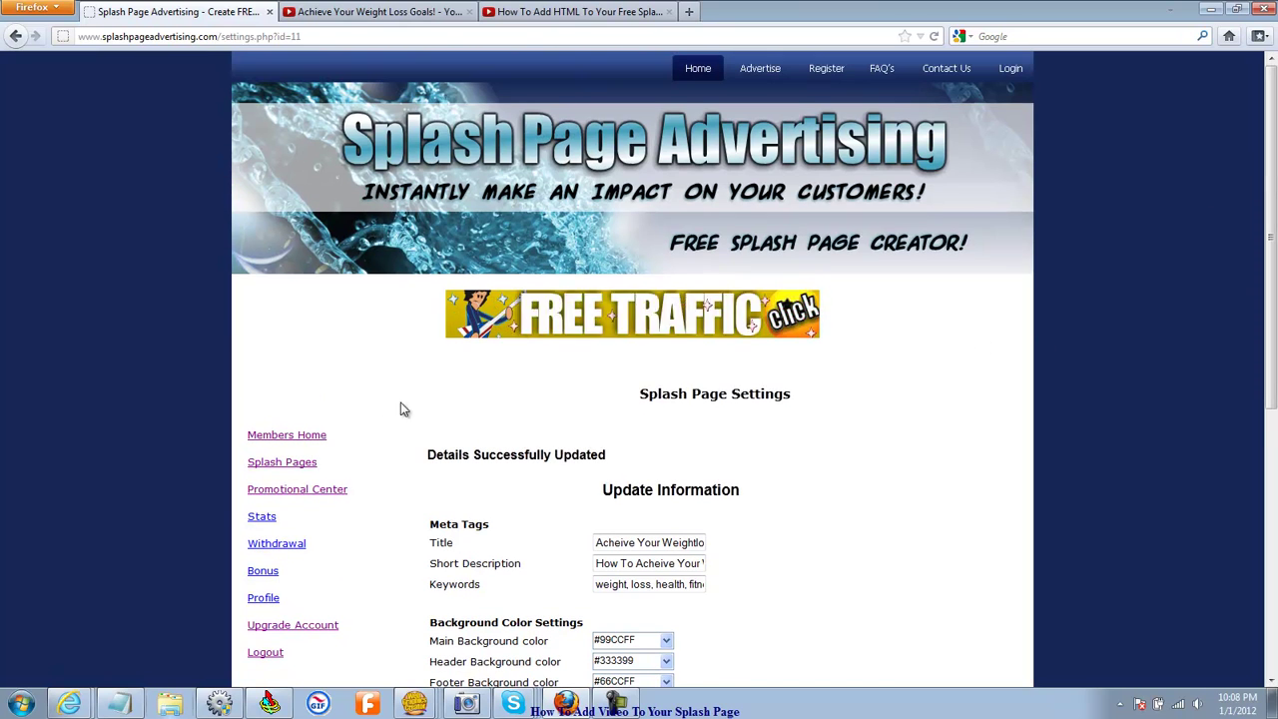
# Go to Members Home, open the tutorials page to look over its videos, and close it again.
pyautogui.click(305, 437)
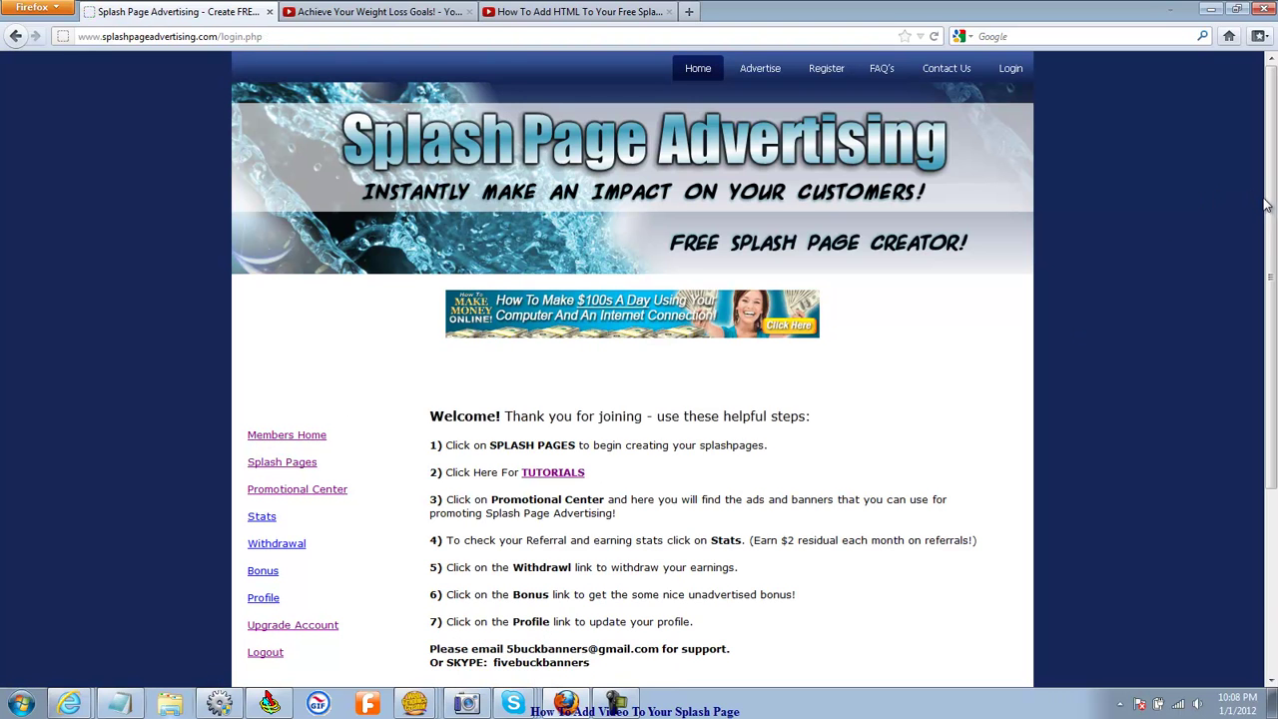
pyautogui.scroll(-4, 1270, 343)
pyautogui.scroll(3, 1270, 344)
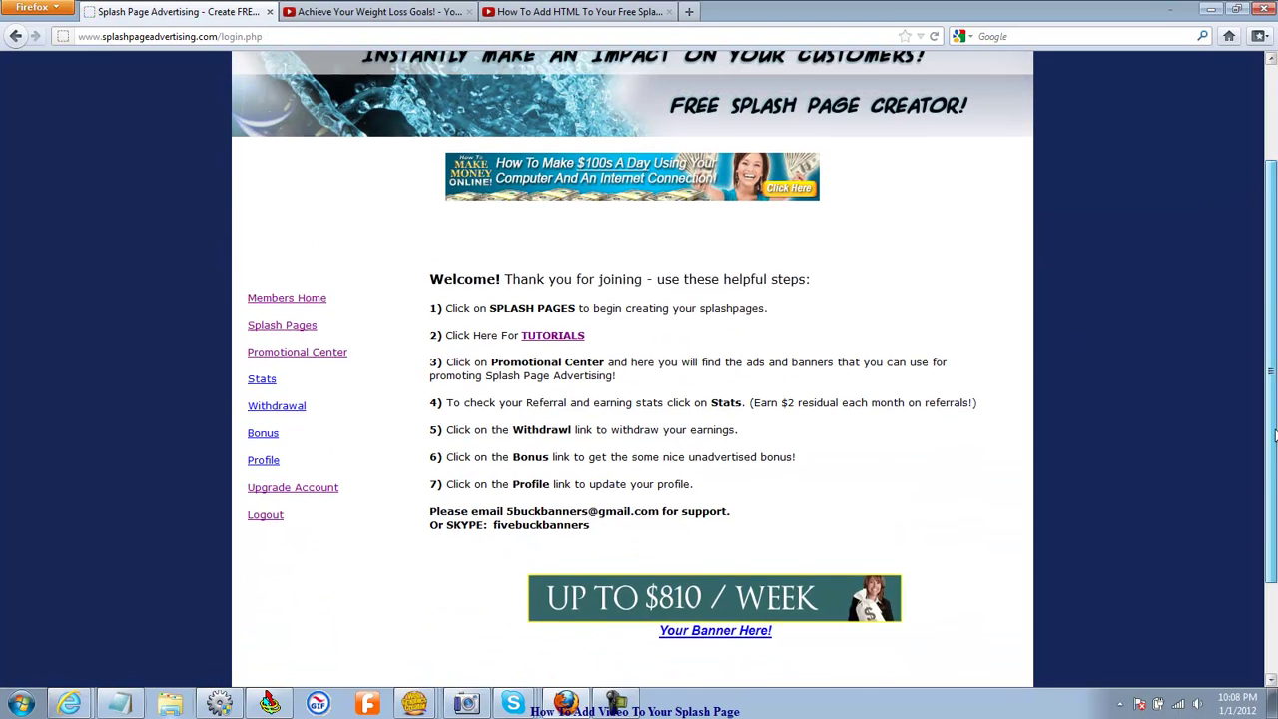
pyautogui.click(566, 428)
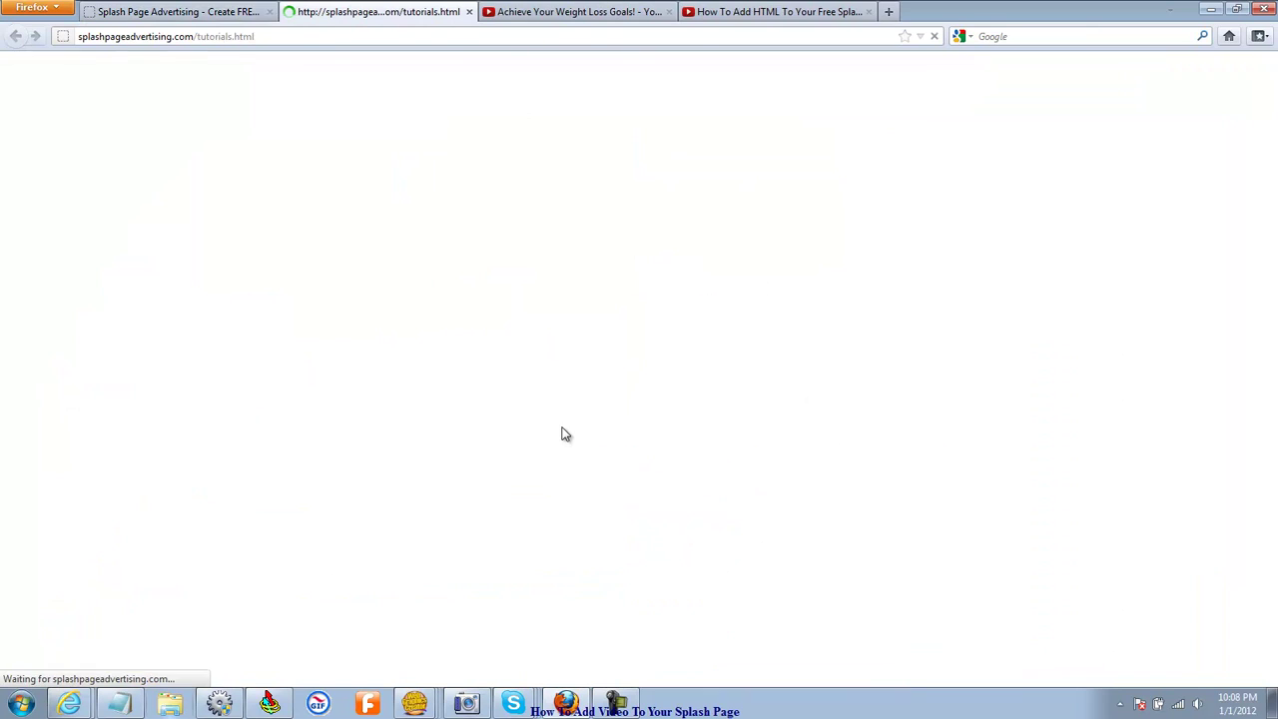
pyautogui.moveTo(1273, 210); pyautogui.dragTo(1193, 228)
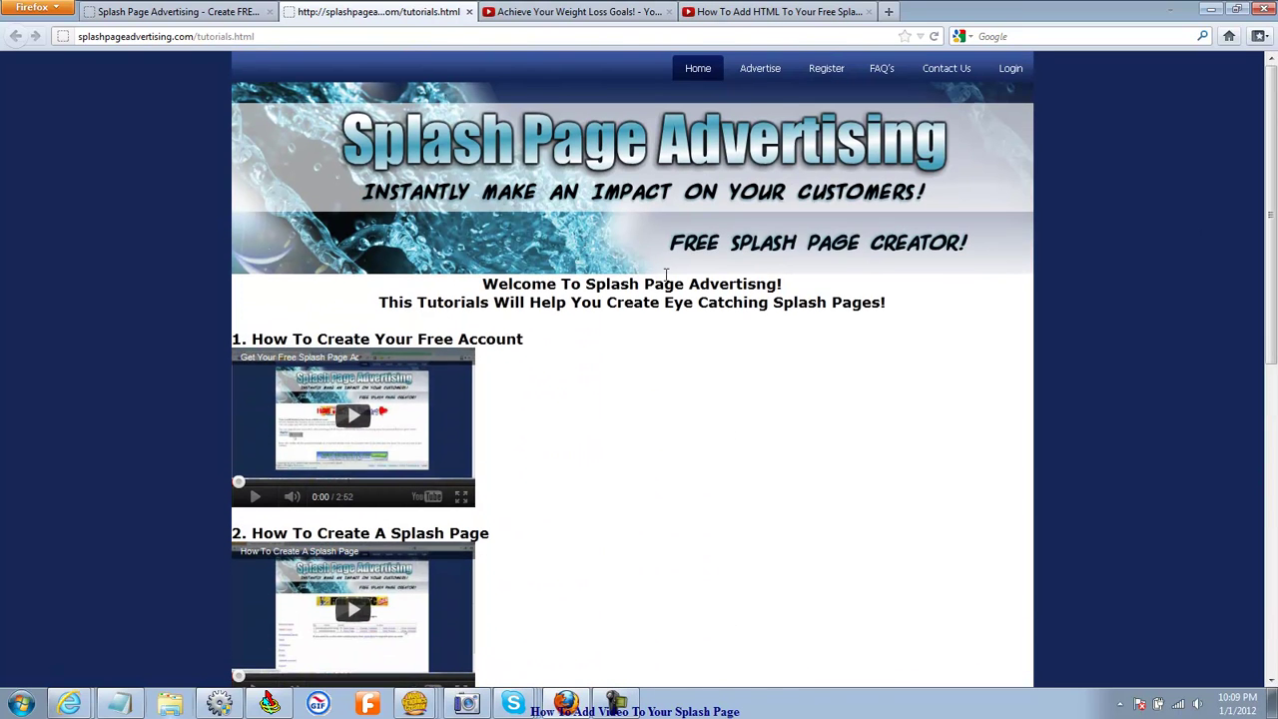
pyautogui.click(469, 12)
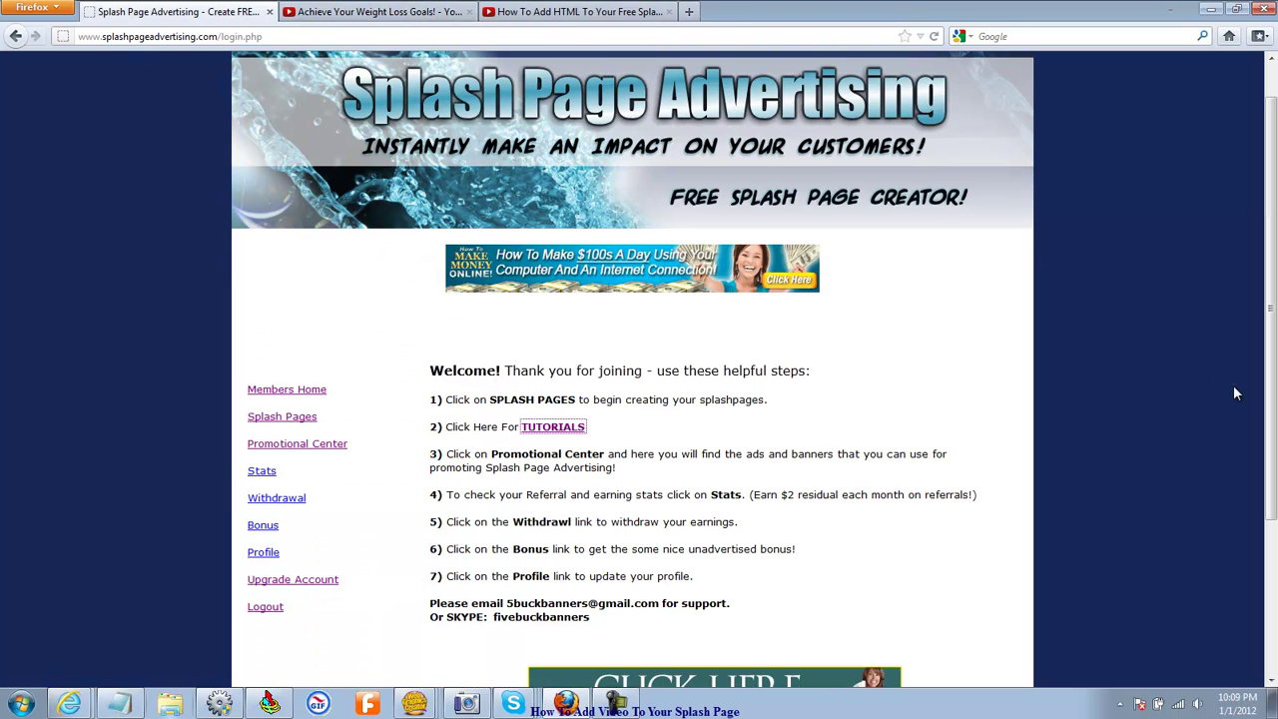
pyautogui.scroll(1, 1267, 385)
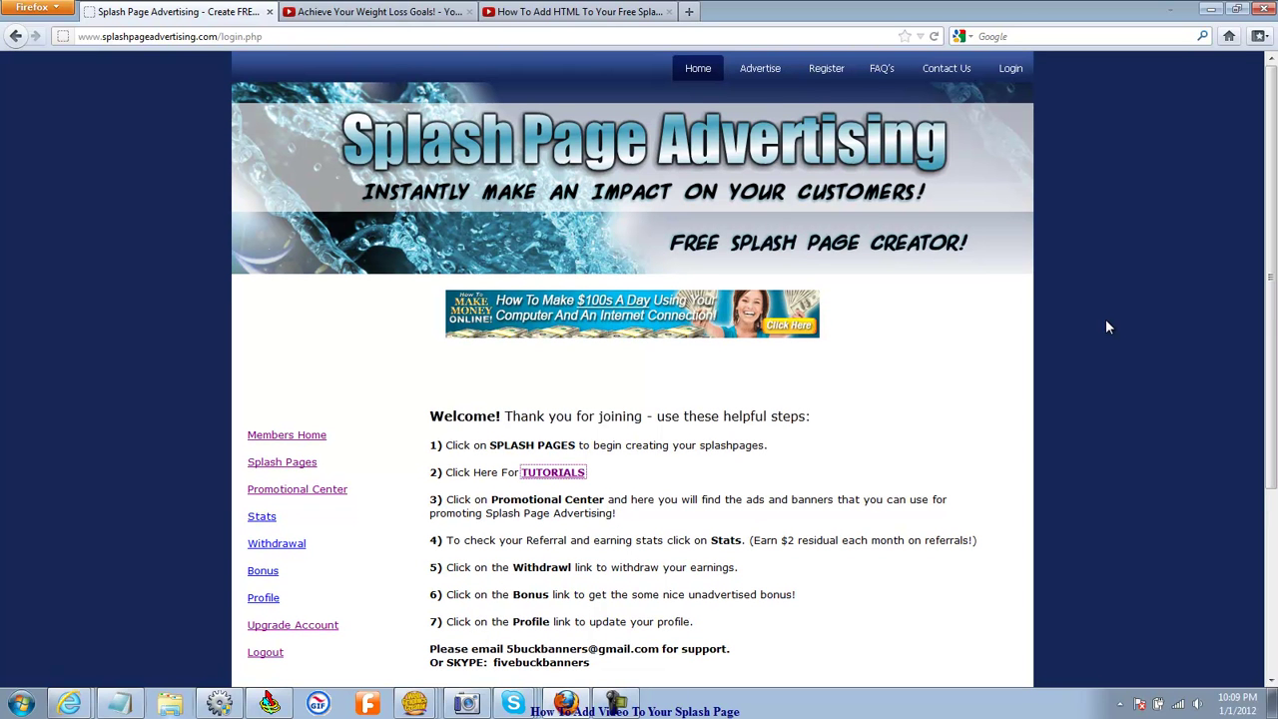